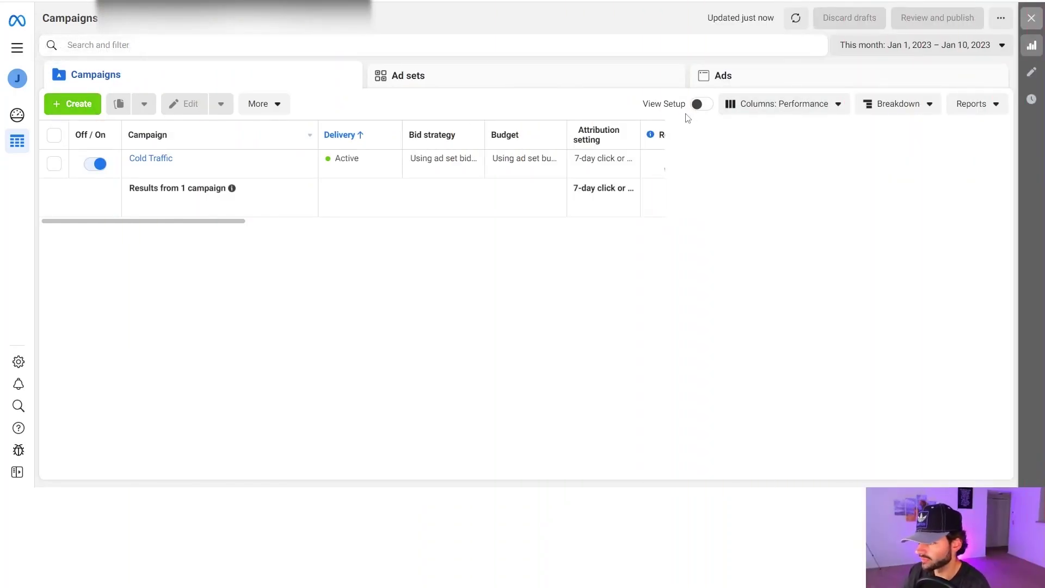
- Start a custom column set from Performance and remove every column except Campaign and Delivery
click(771, 111)
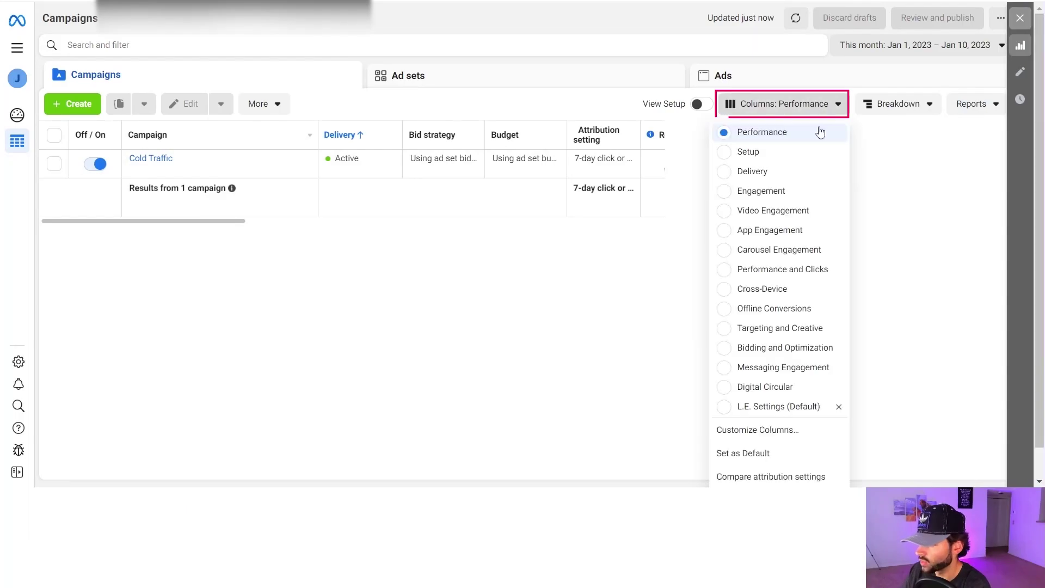
click(759, 430)
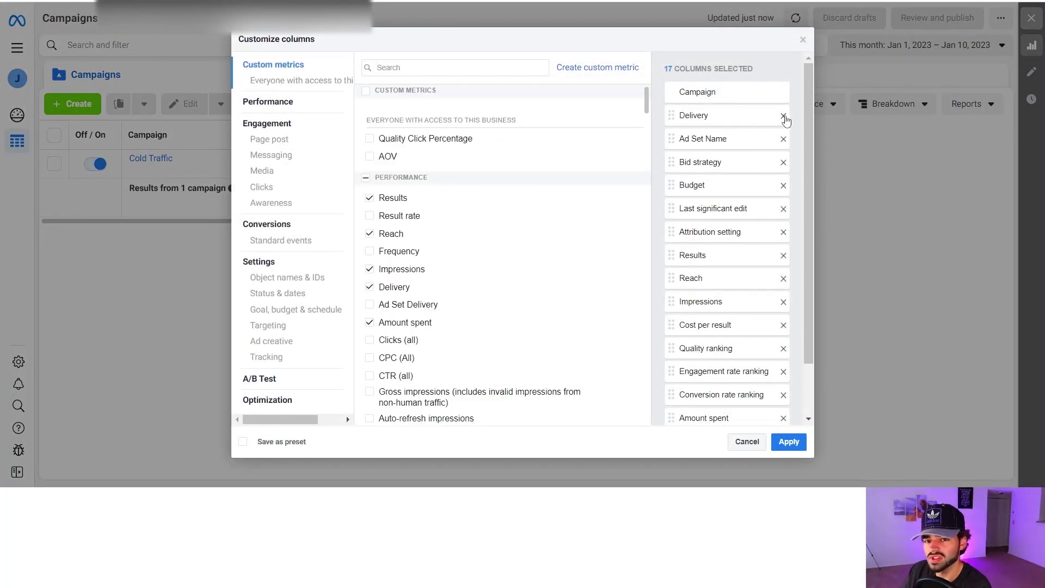
click(784, 139)
click(784, 139)
click(783, 139)
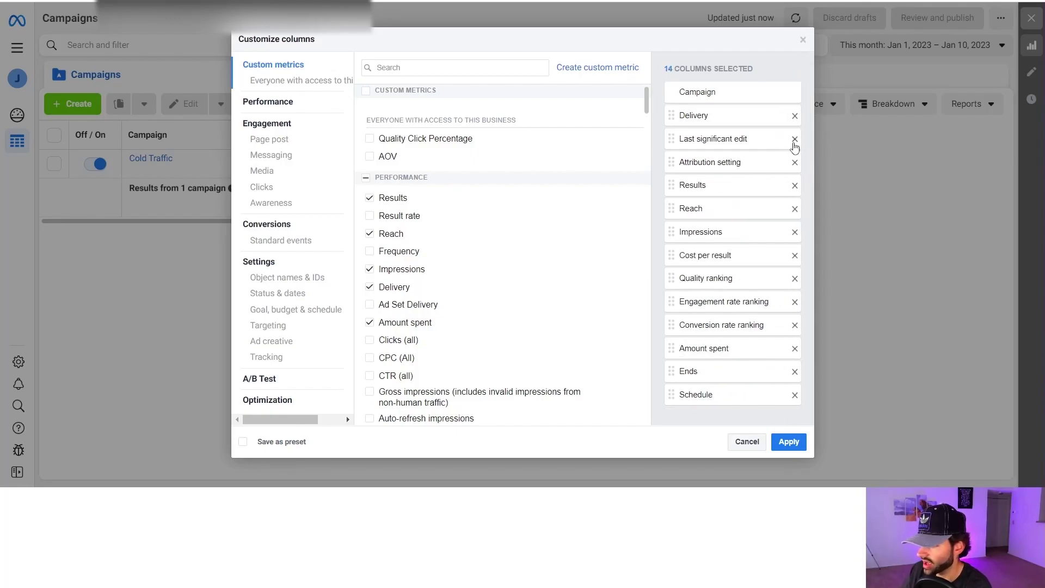
click(795, 140)
double_click(794, 140)
double_click(794, 139)
double_click(794, 140)
double_click(794, 140)
double_click(795, 140)
click(794, 140)
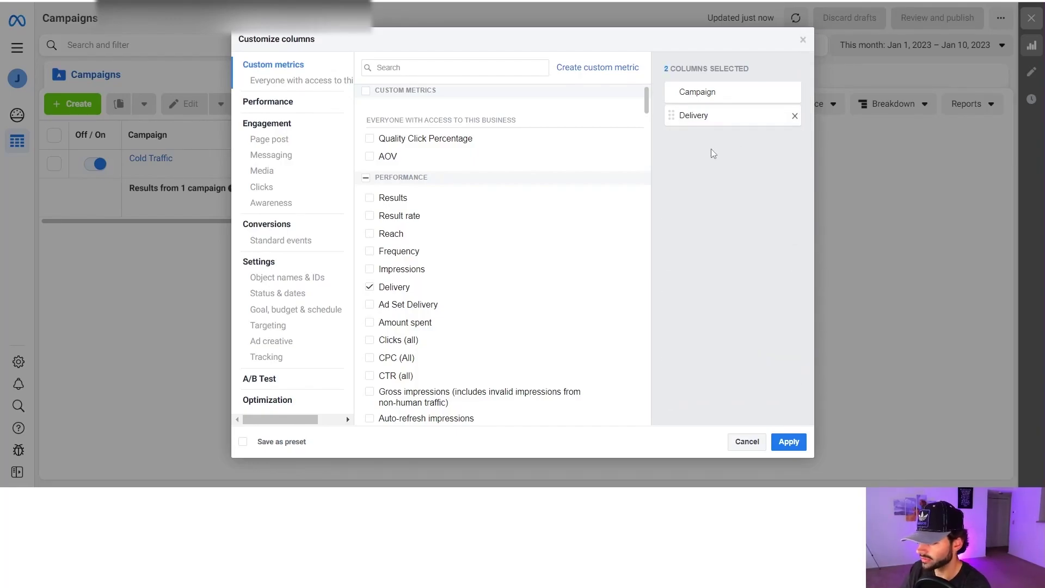
click(433, 70)
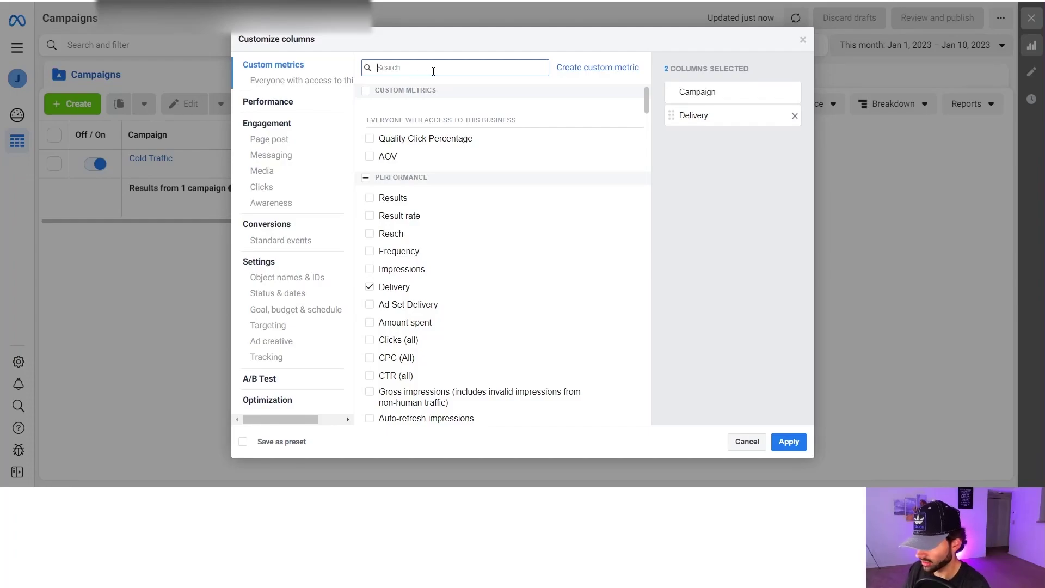
- Add the Attribution setting, Link and Preview link columns through the column search
text(attri)
click(403, 117)
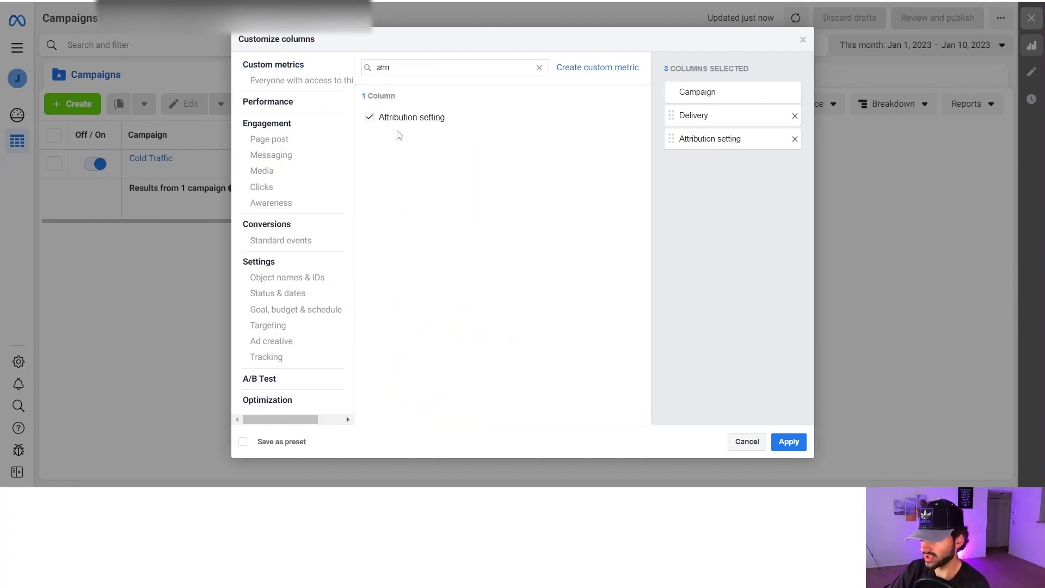
double_click(382, 67)
text(link)
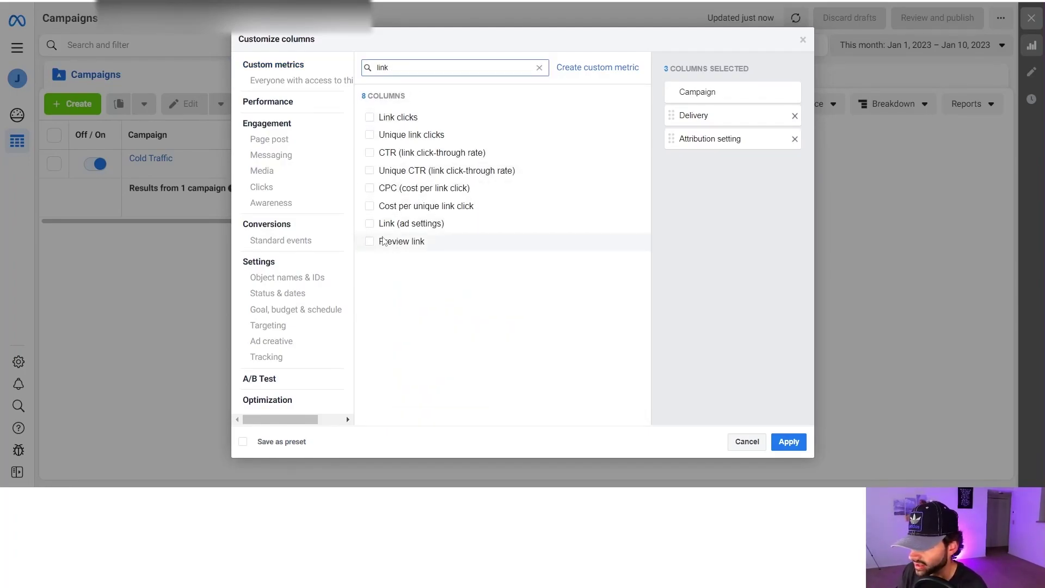
click(384, 223)
double_click(437, 68)
text(pre)
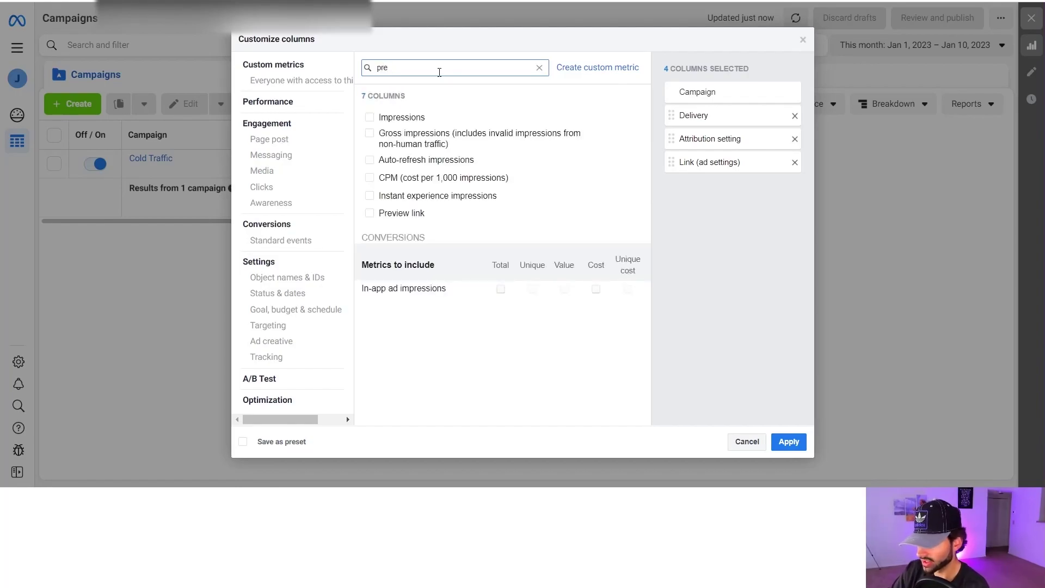
click(401, 212)
- Add the Body and Headline ad-setting columns
double_click(417, 65)
text(body)
click(410, 117)
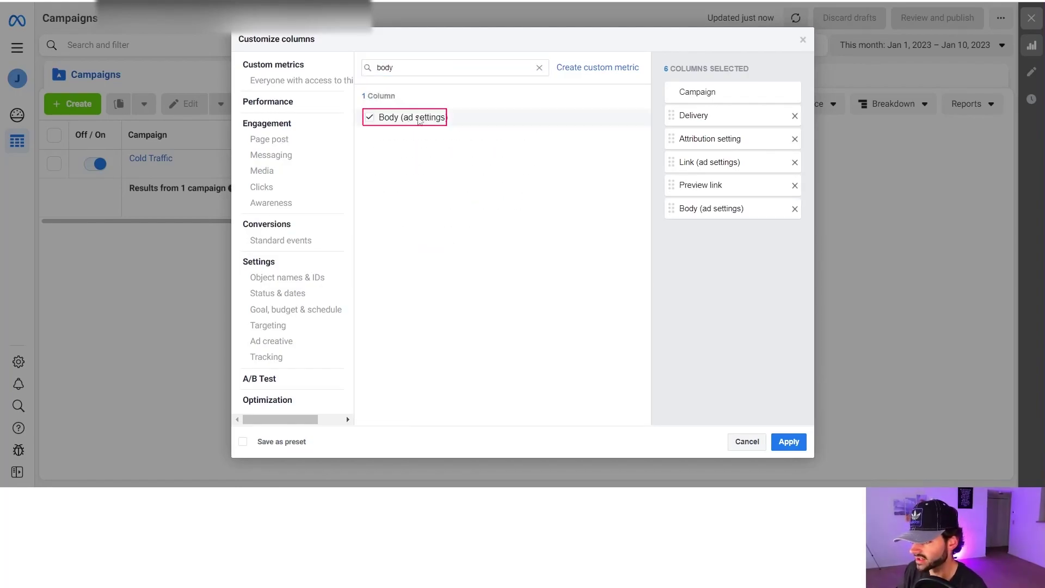
double_click(455, 67)
text(headline)
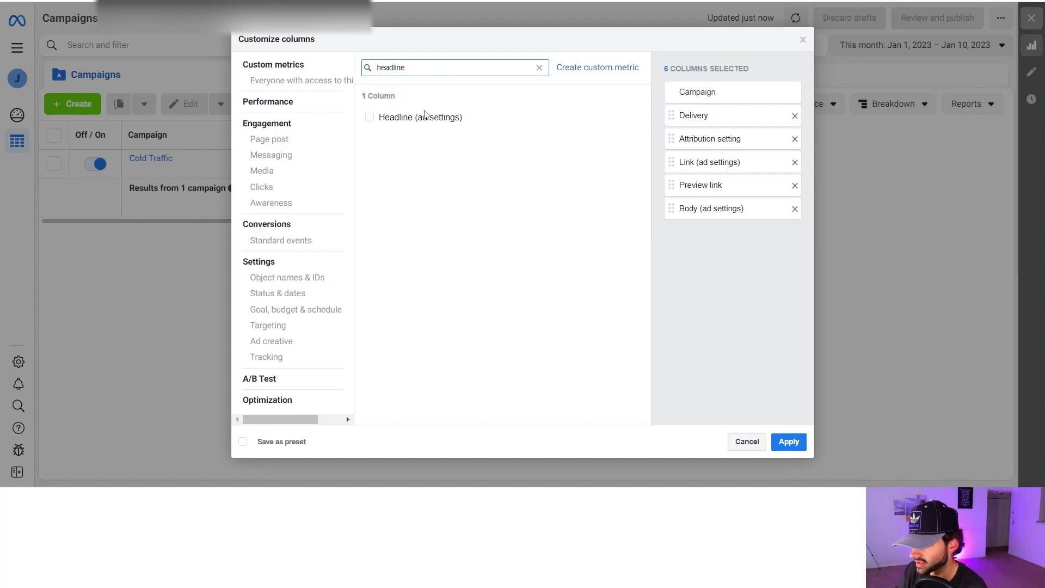
click(424, 116)
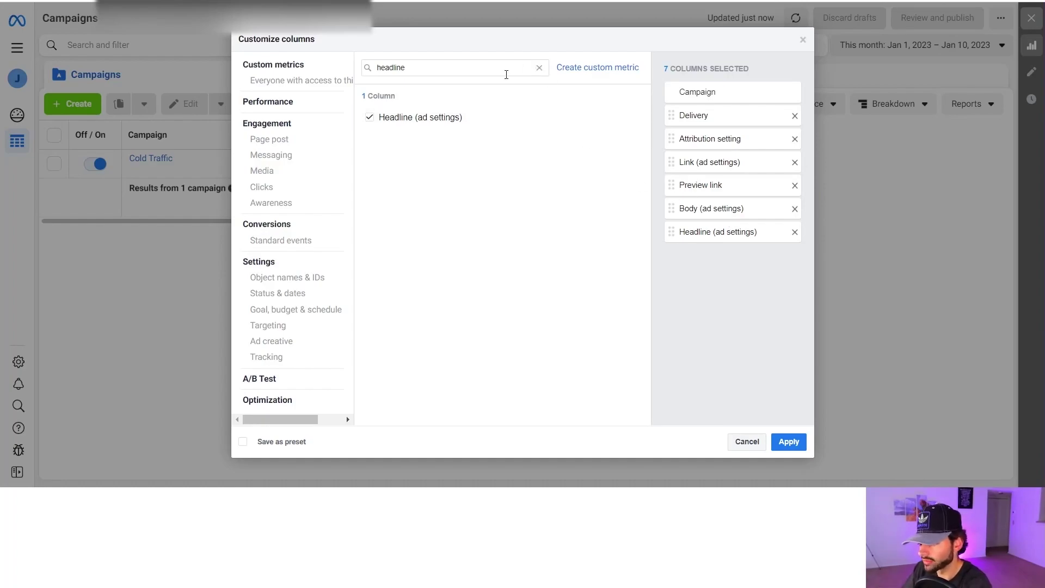
double_click(495, 72)
- Add Budget and Purchases conversion value columns, unticking its website and Meta breakdowns
text(budge)
click(392, 116)
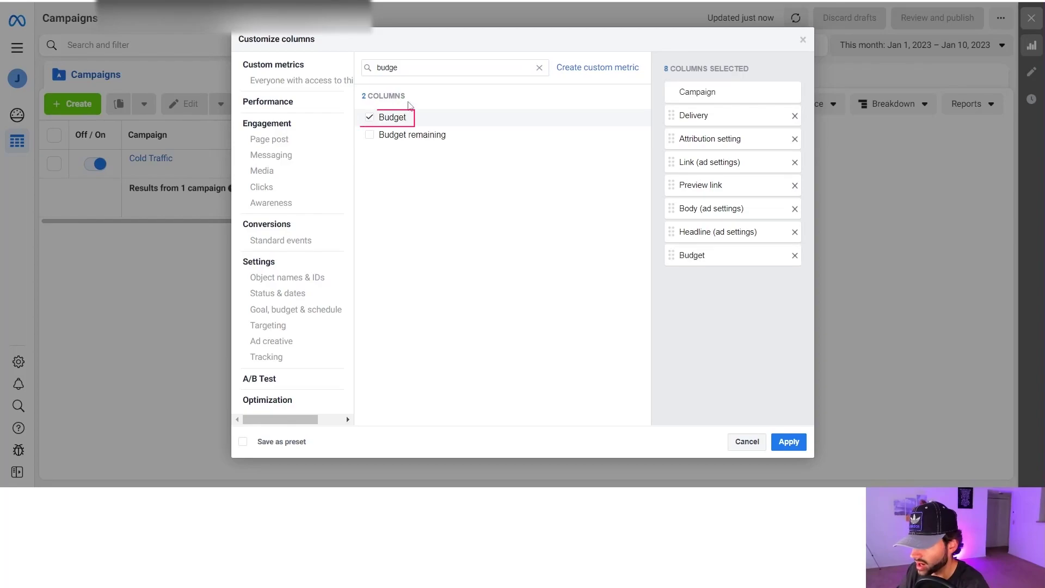
double_click(406, 69)
text(purchase)
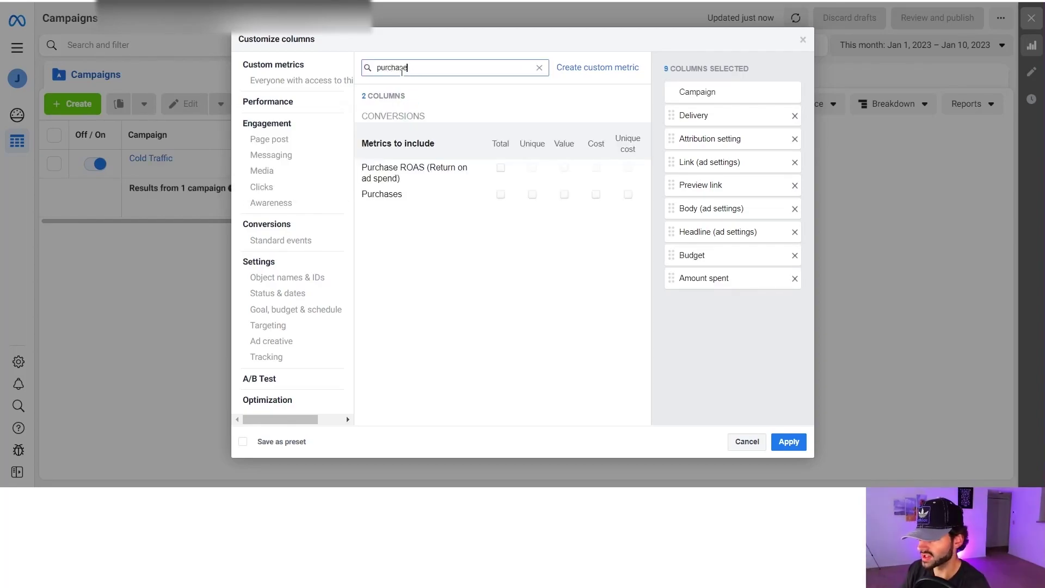
click(564, 196)
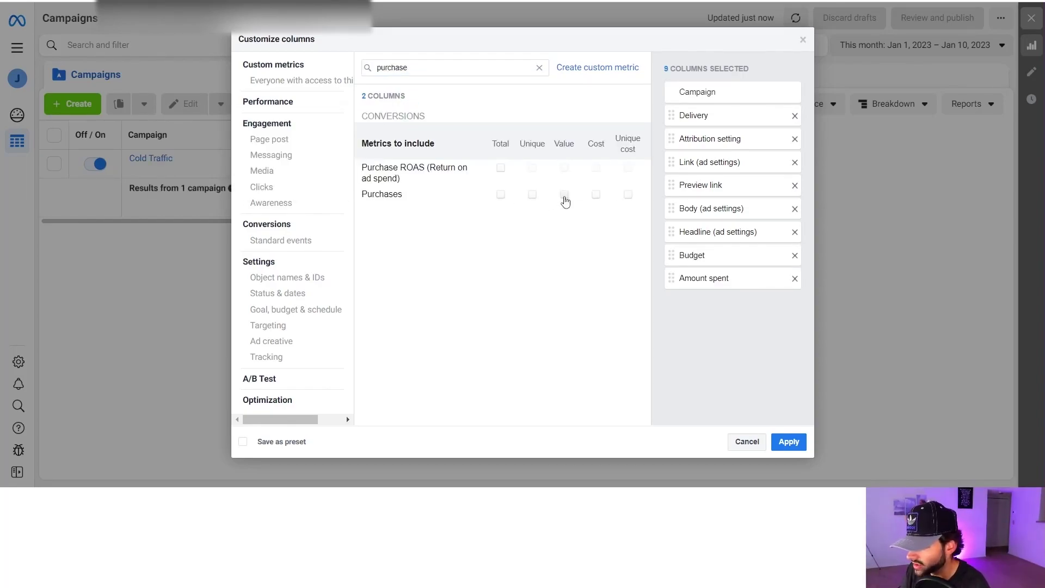
click(683, 333)
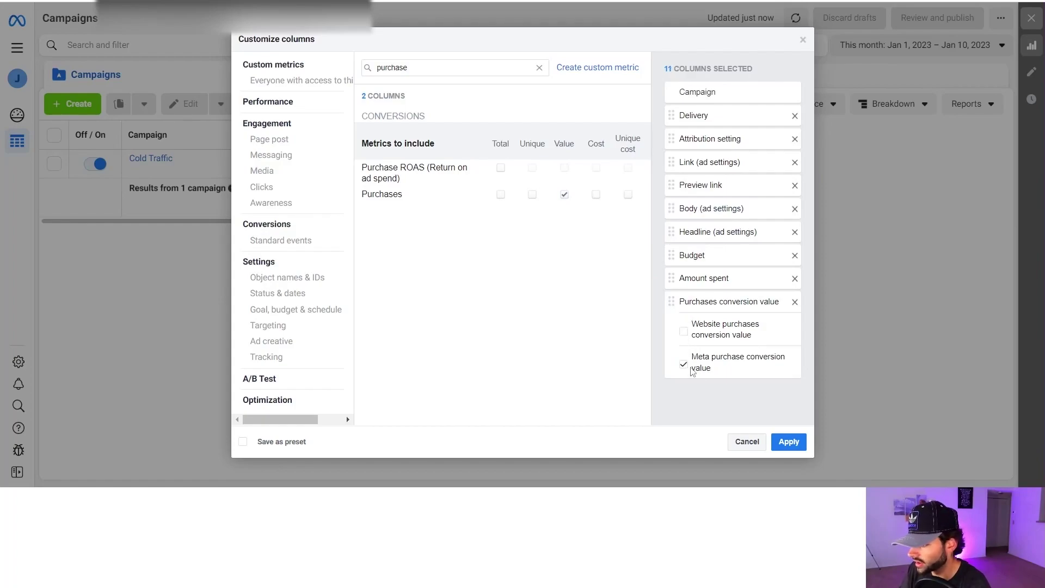
click(684, 364)
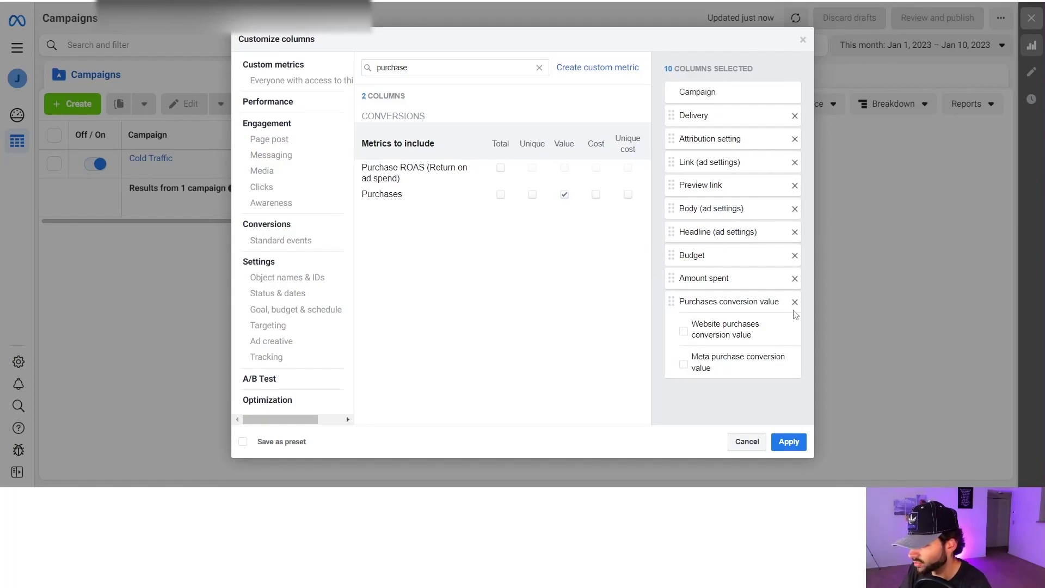
double_click(457, 69)
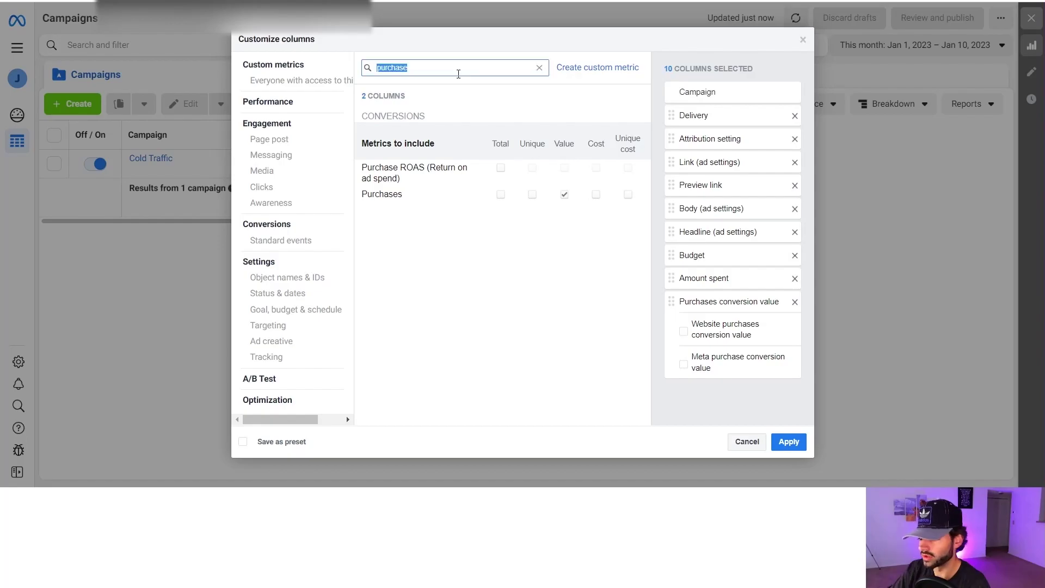
- Add the CPM and CTR (all) columns
text(cpm)
key(Return)
text(ctr)
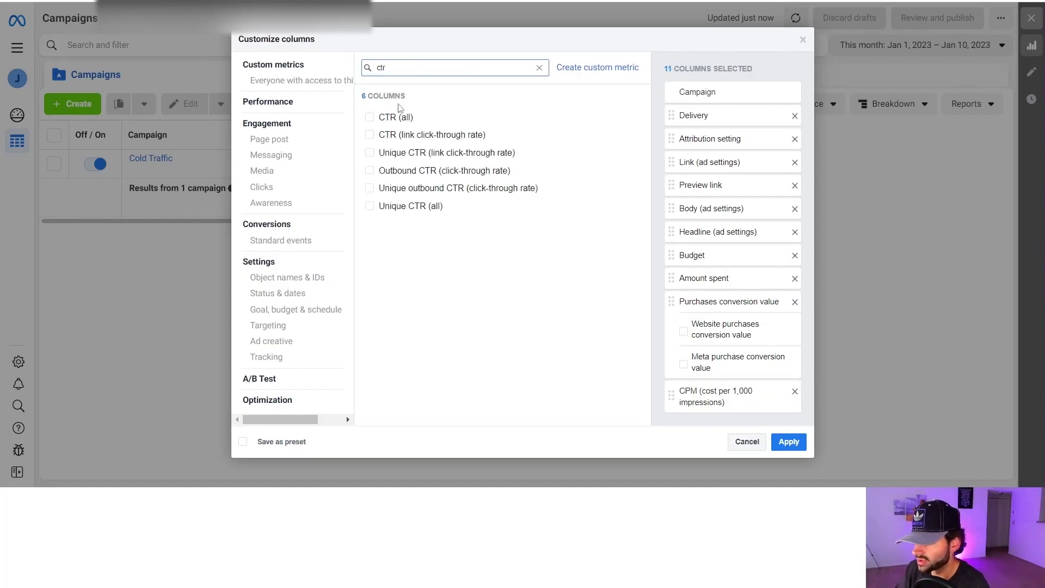
click(392, 117)
- Add Cost per unique link click, Unique link clicks and Cost per unique add to cart columns
double_click(421, 69)
text(cost p)
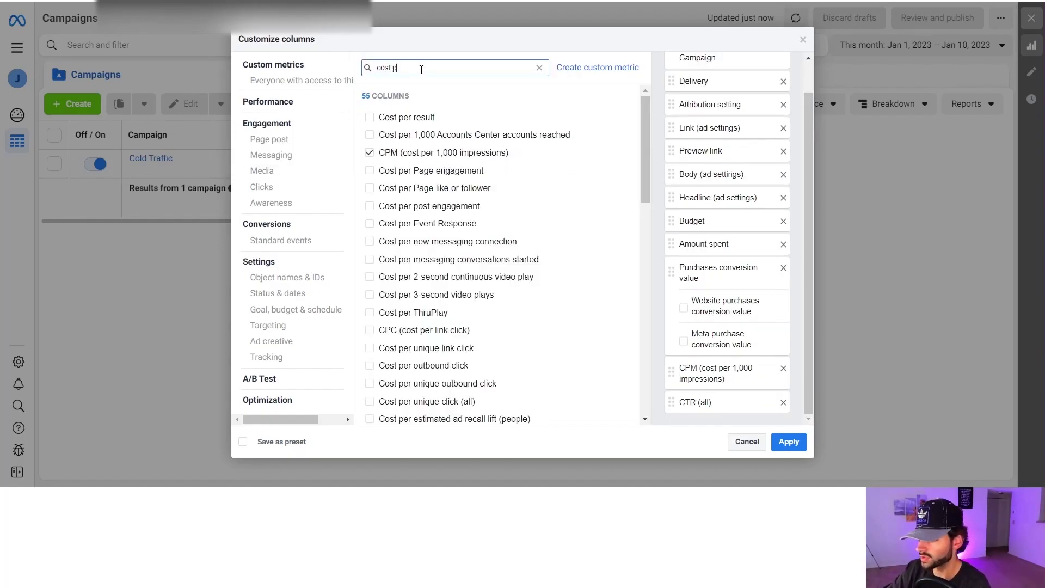
text(er uniq)
key(Return)
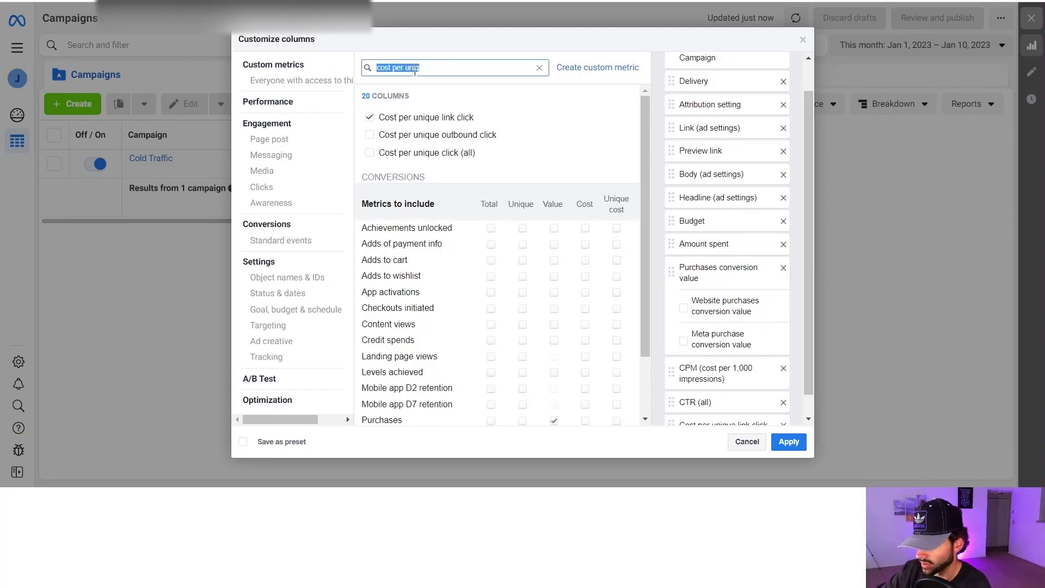
text(unique)
key(Return)
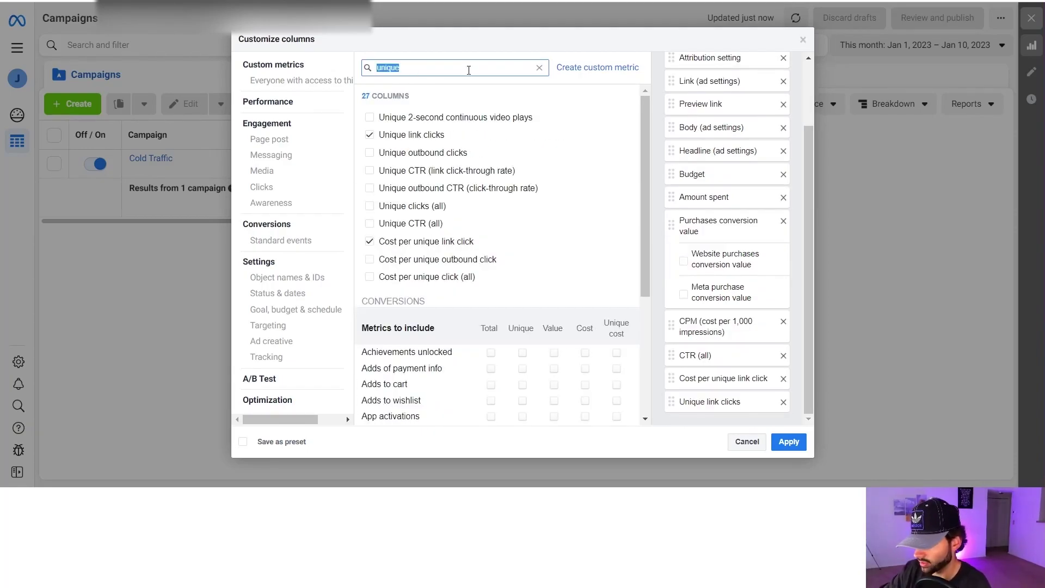
text(cost per add)
click(627, 183)
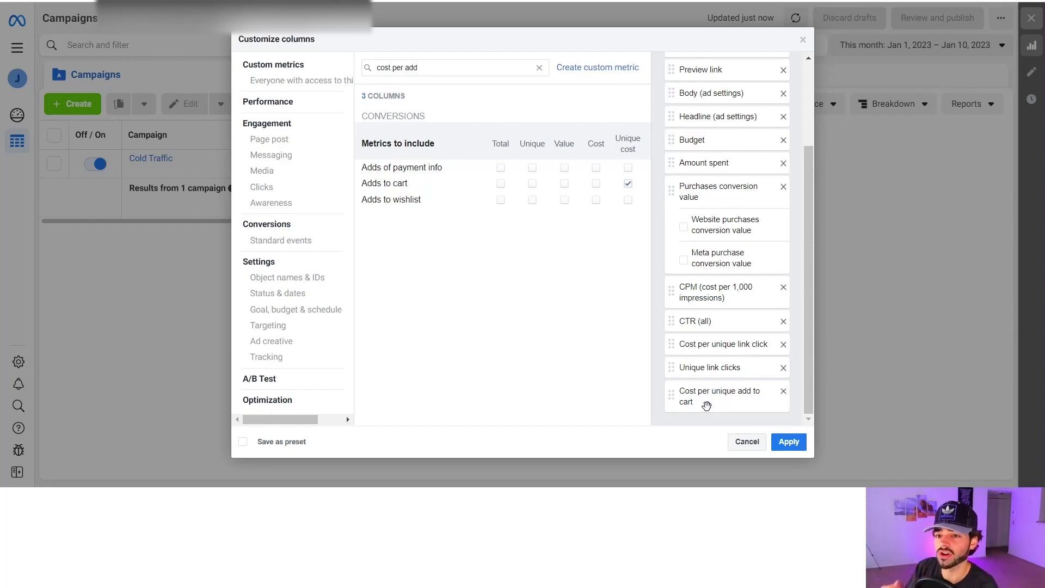
- Add the Unique adds to cart, Cost per unique checkout initiated and Unique checkouts initiated columns
click(531, 183)
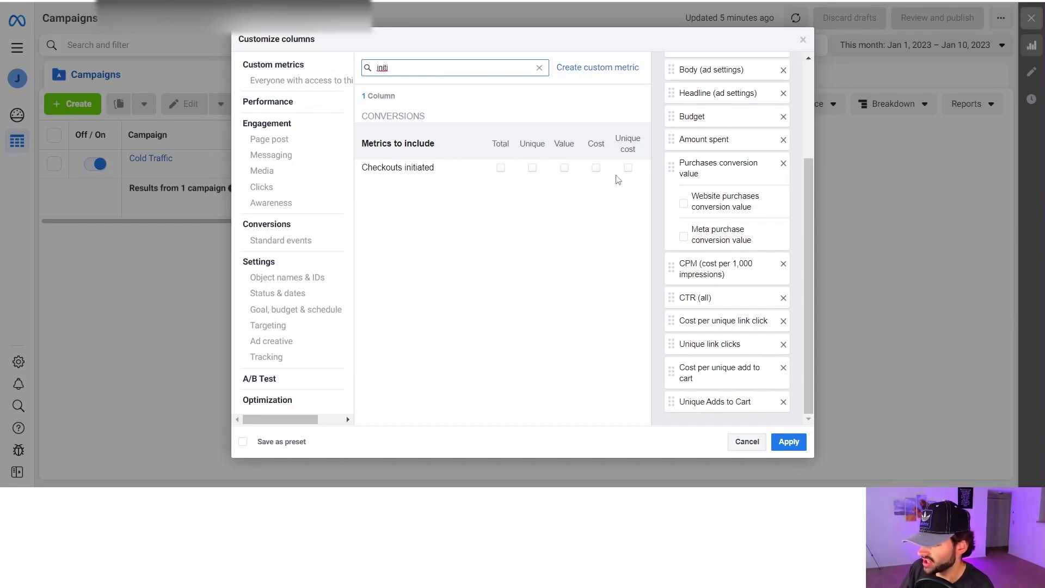
click(627, 169)
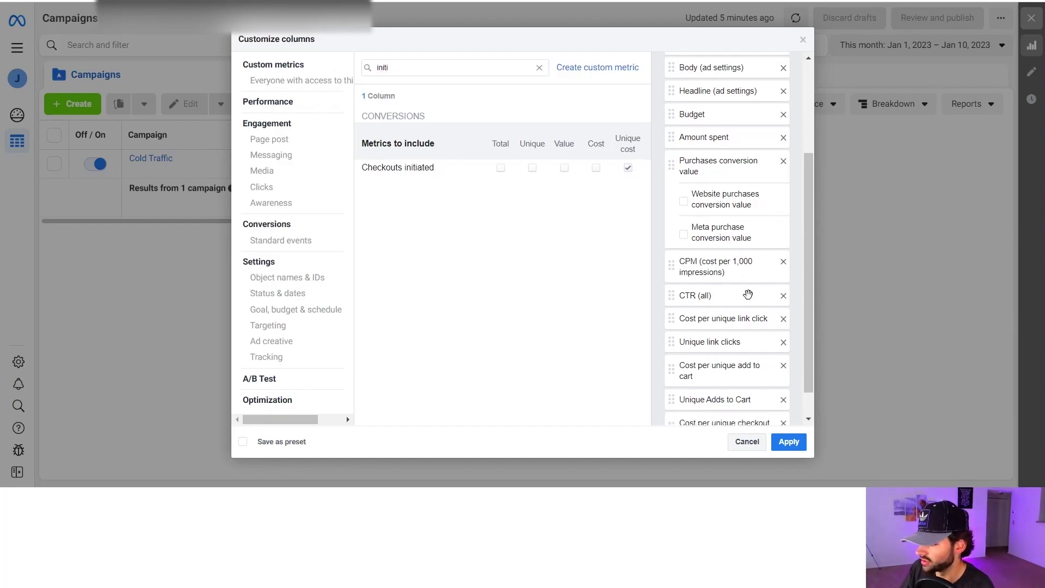
click(532, 168)
- Add Cost per purchase, total Purchases without website/Meta breakdowns, and Purchase ROAS total
double_click(404, 68)
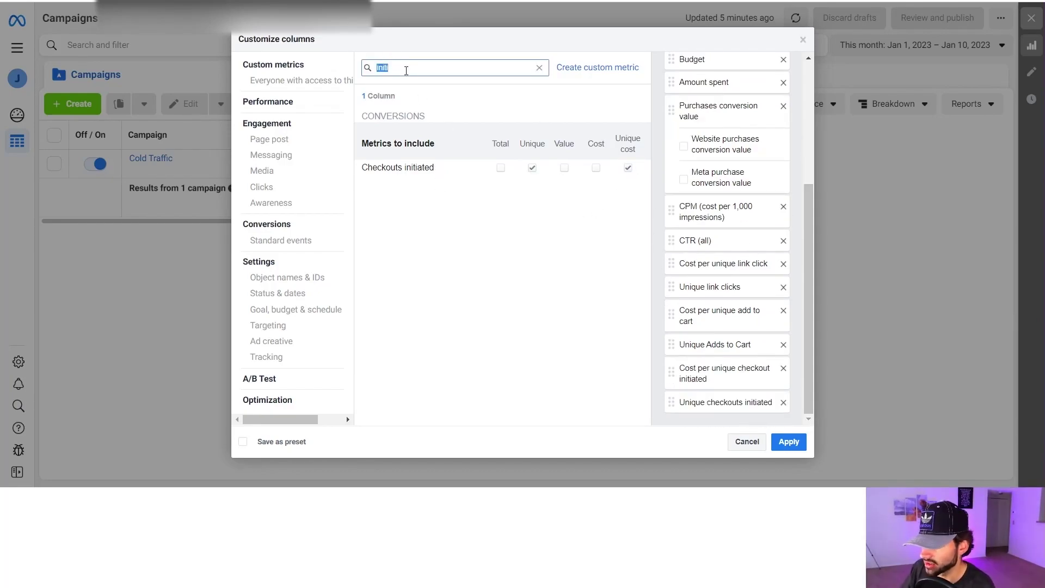
text(purch)
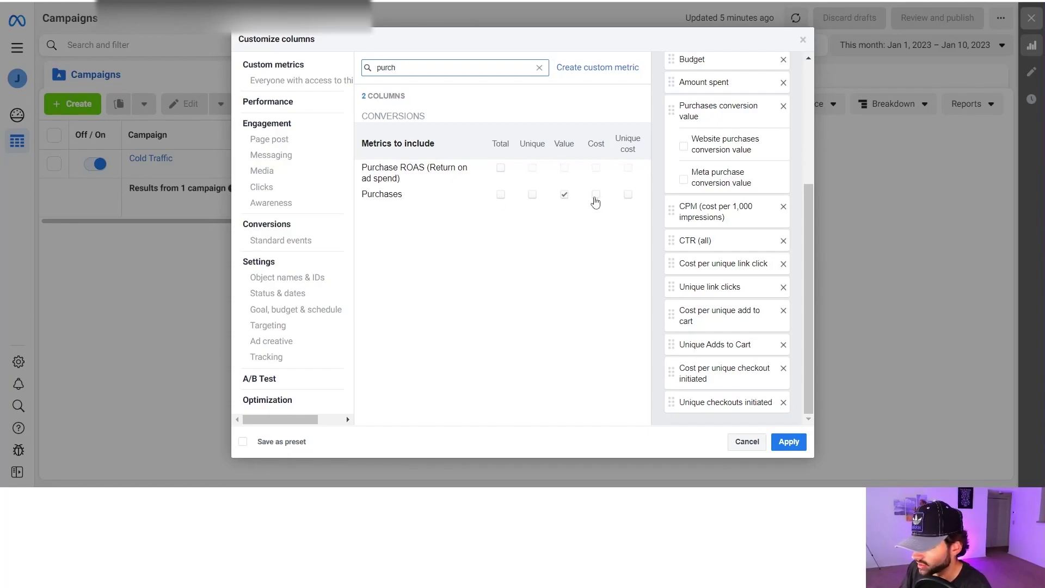
click(596, 195)
click(501, 196)
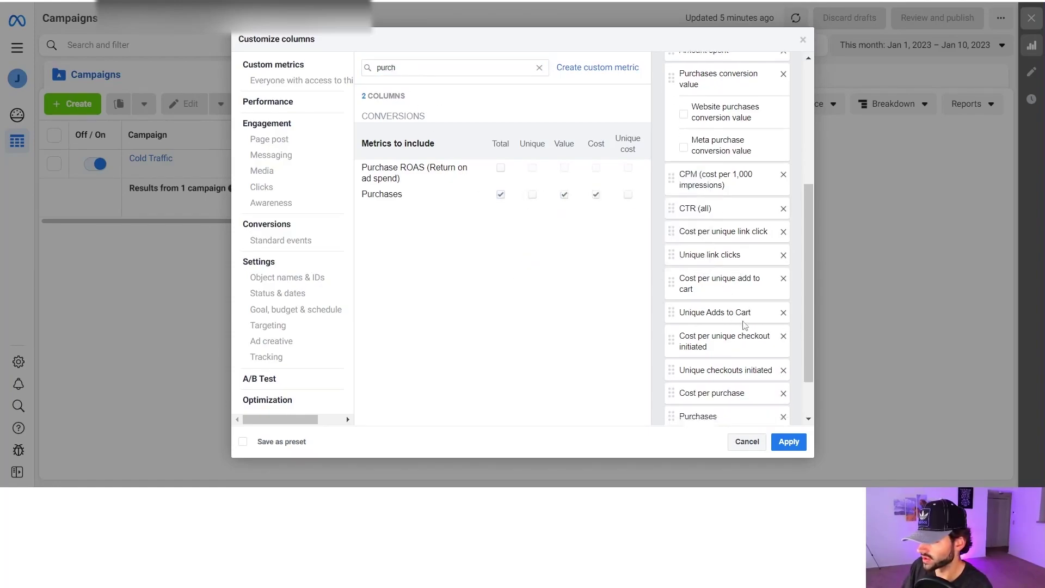
click(684, 381)
click(684, 403)
double_click(460, 69)
text(roas)
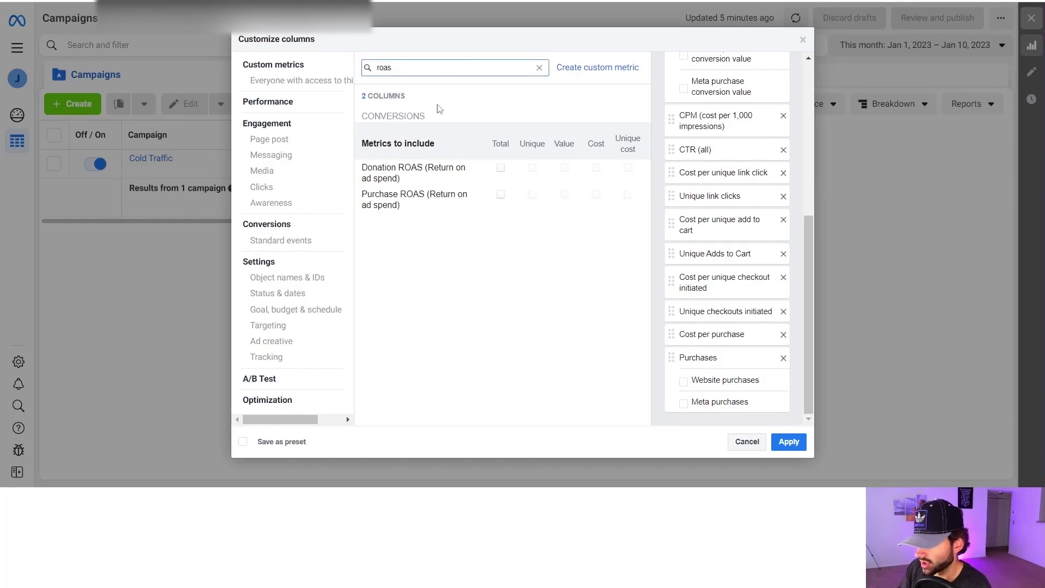
click(500, 194)
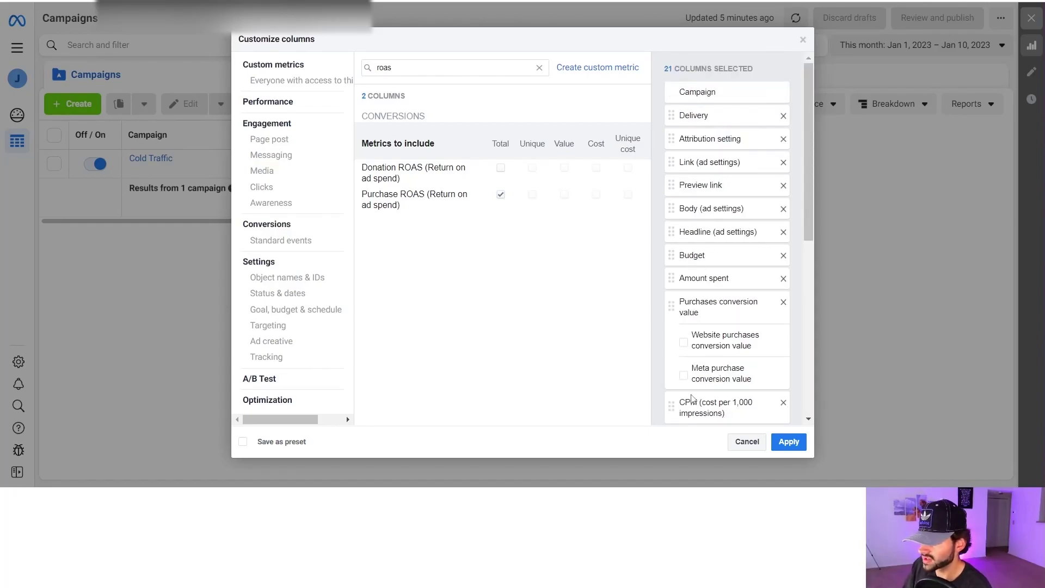
- Save the 21 columns as preset 'Lord Ecom Preset (2)' and apply them to the table
click(242, 442)
click(338, 440)
text(Lord)
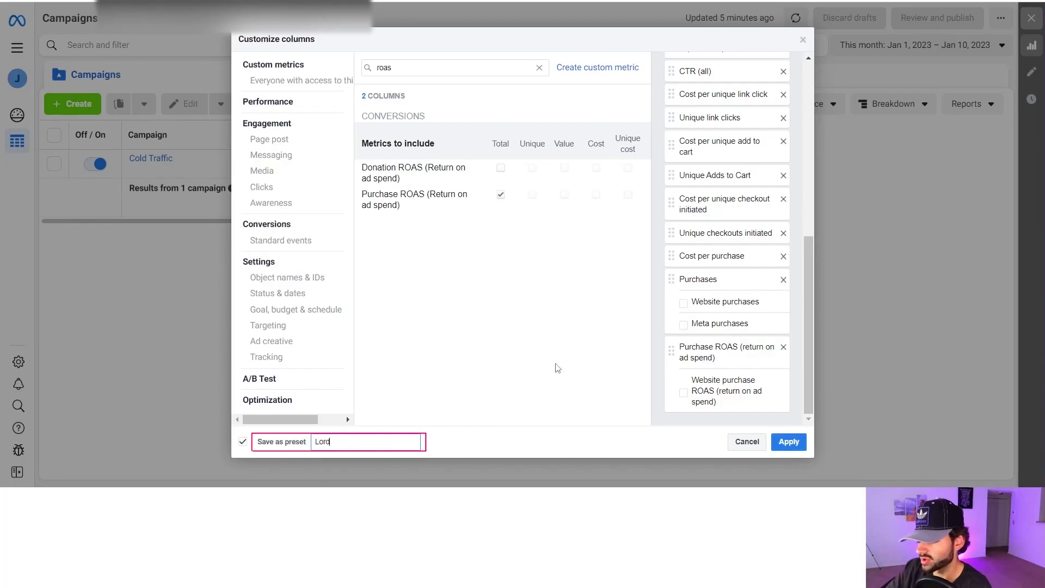
text( Ecom Preset (2)
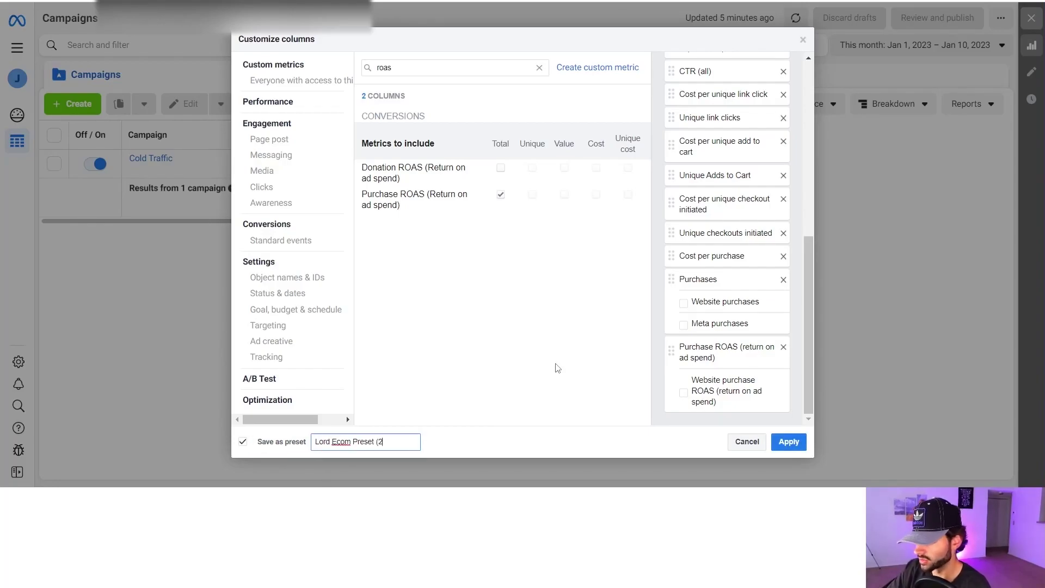
scroll(729, 162, up, 5)
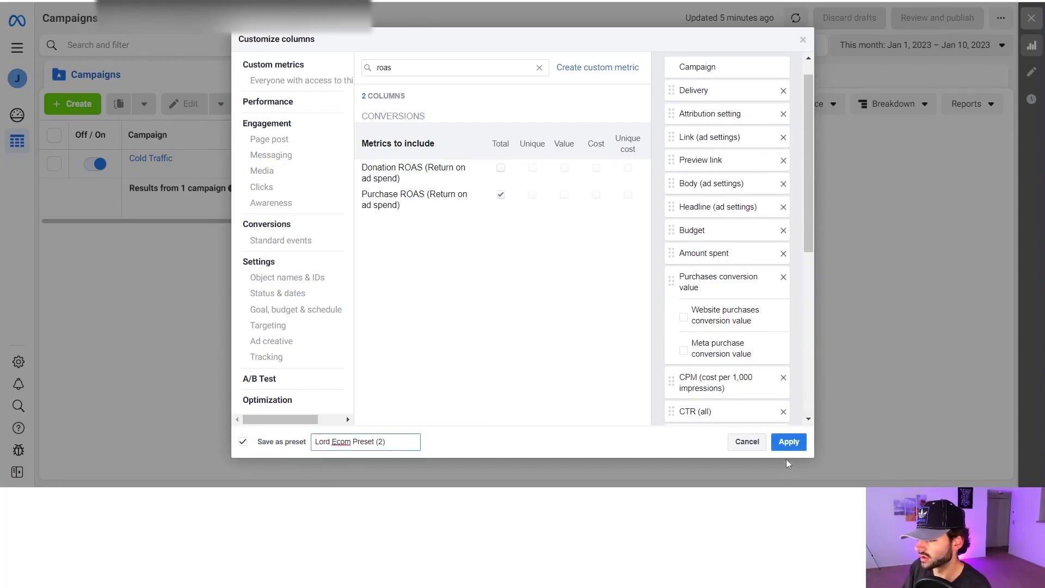
scroll(786, 196, down, 1)
scroll(762, 146, up, 1)
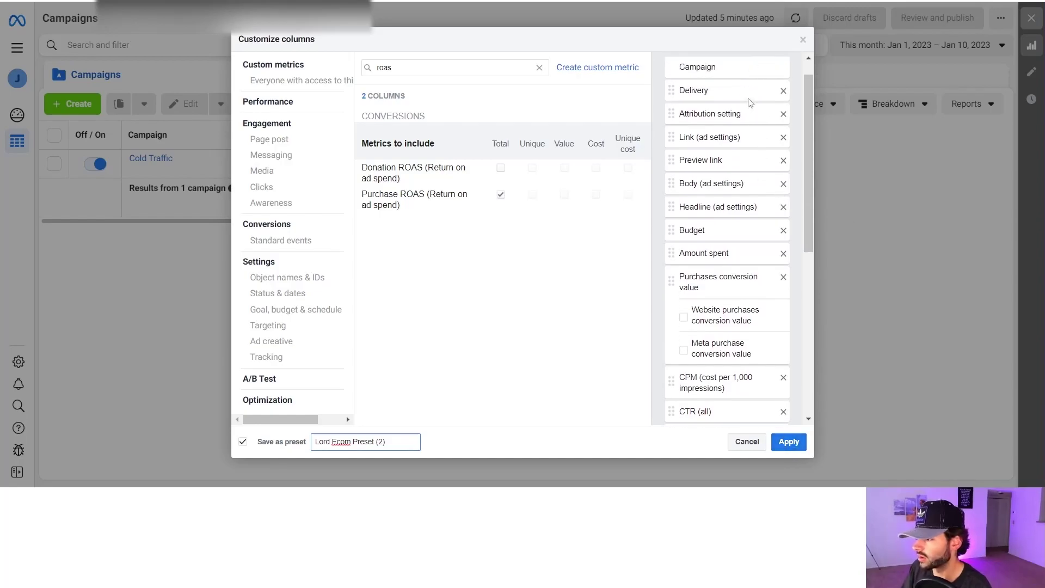
scroll(784, 414, down, 10)
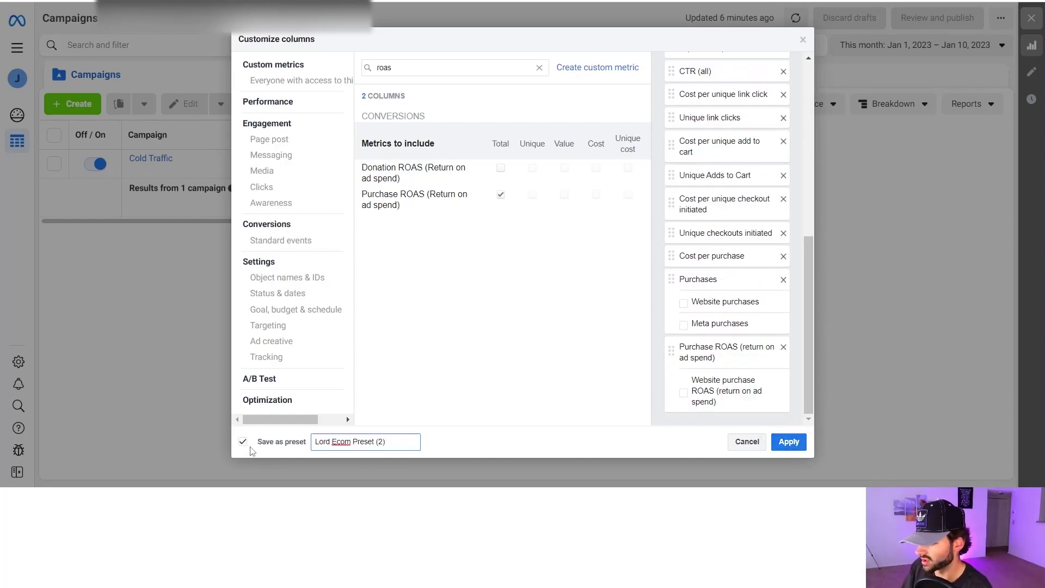
click(786, 448)
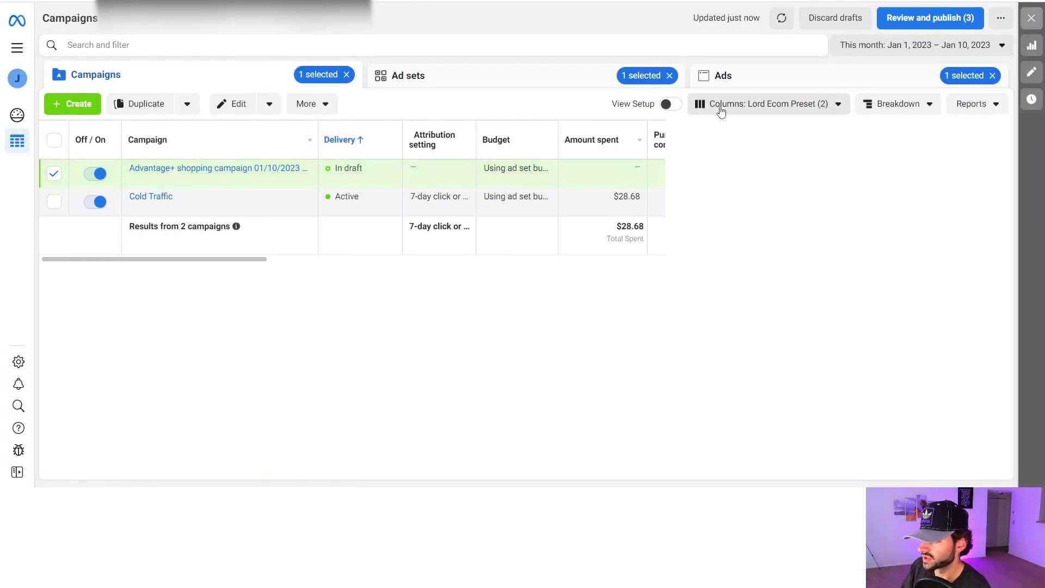
- Set Lord Ecom Preset (2) as the default column preset from the Columns dropdown
click(721, 107)
scroll(762, 397, down, 1)
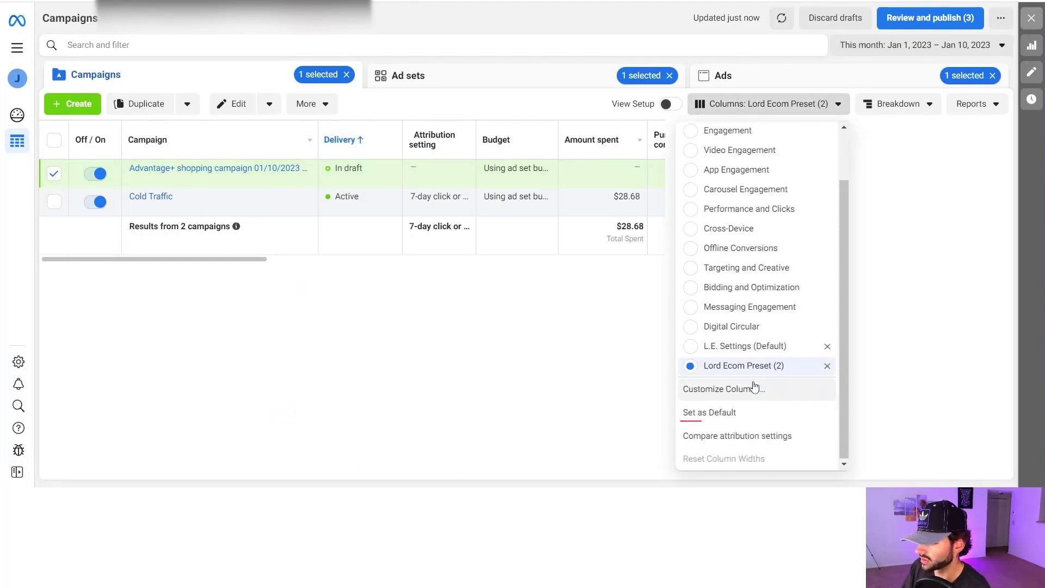
click(710, 414)
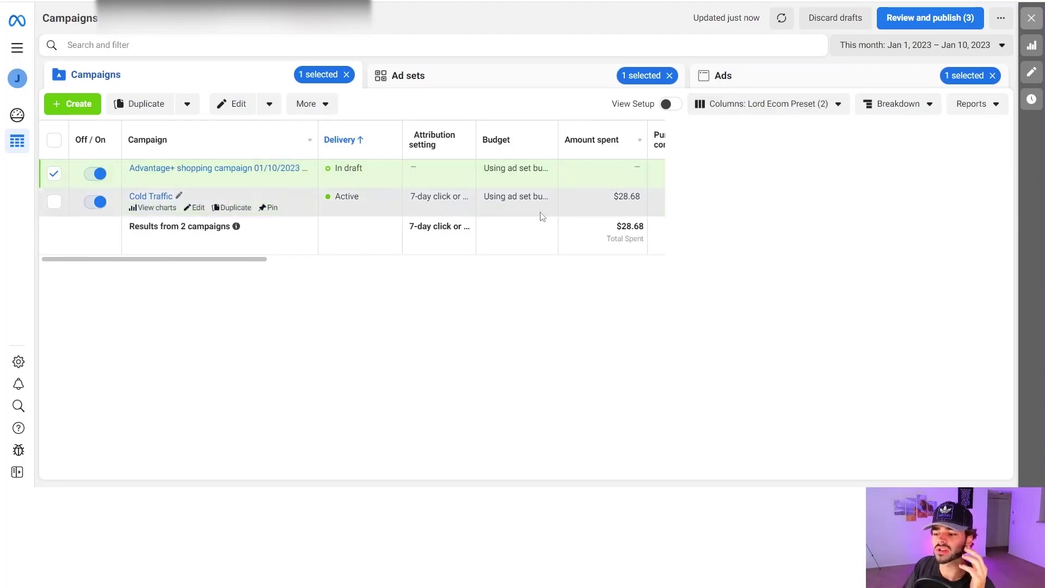
click(403, 75)
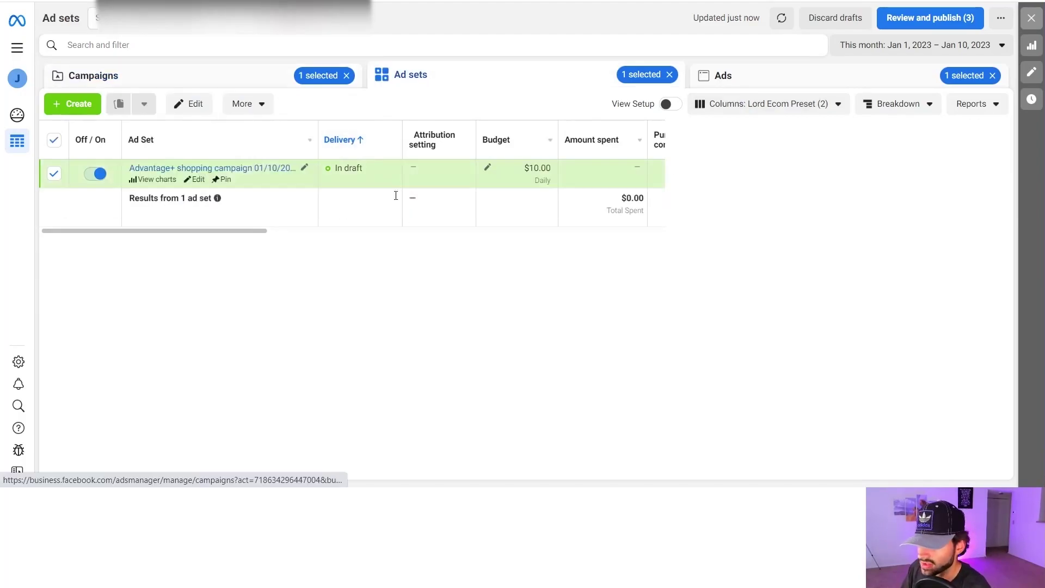
triple_click(367, 173)
click(262, 76)
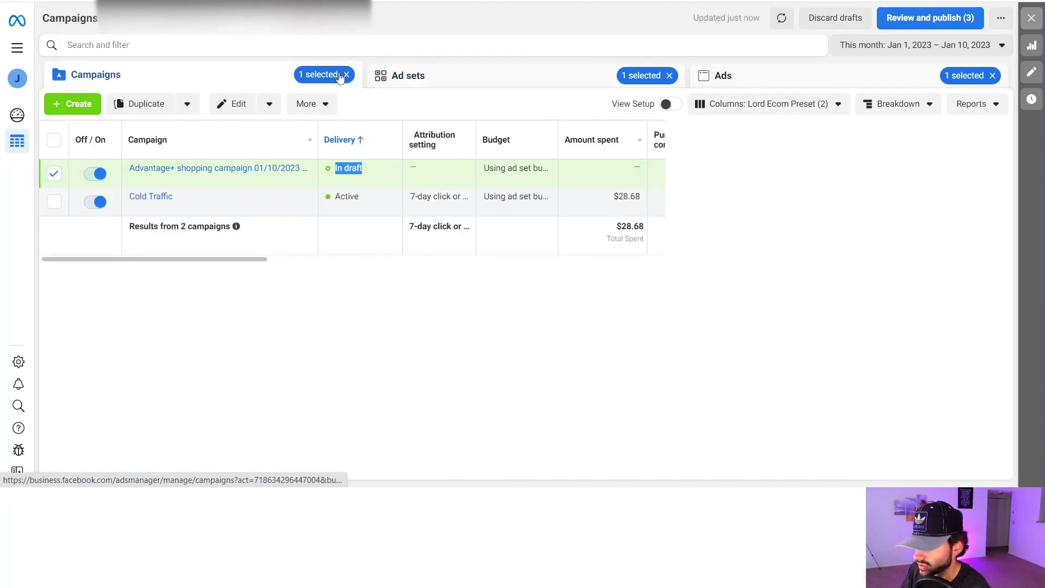
scroll(361, 146, right, 2)
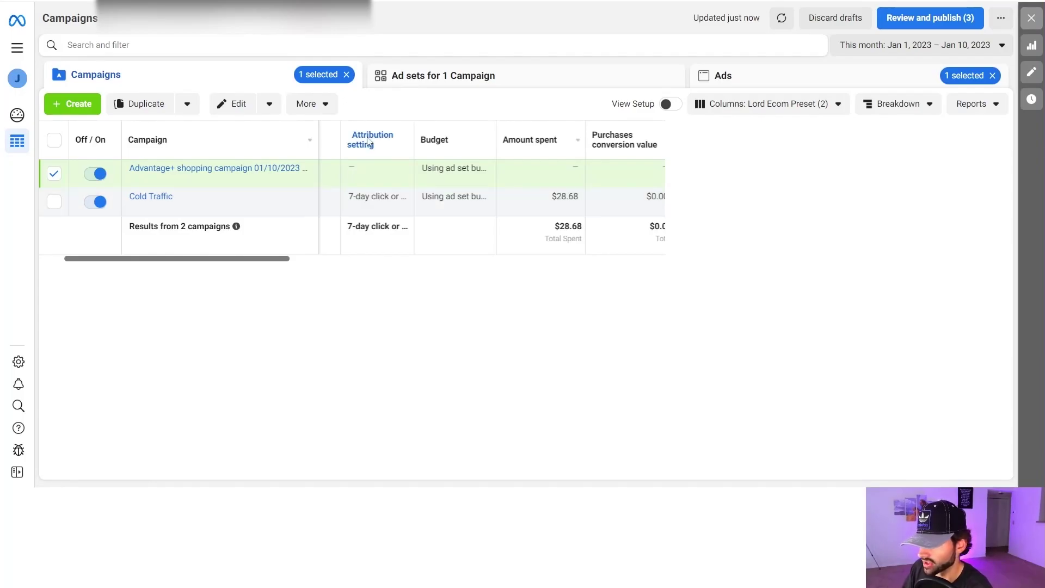
click(438, 75)
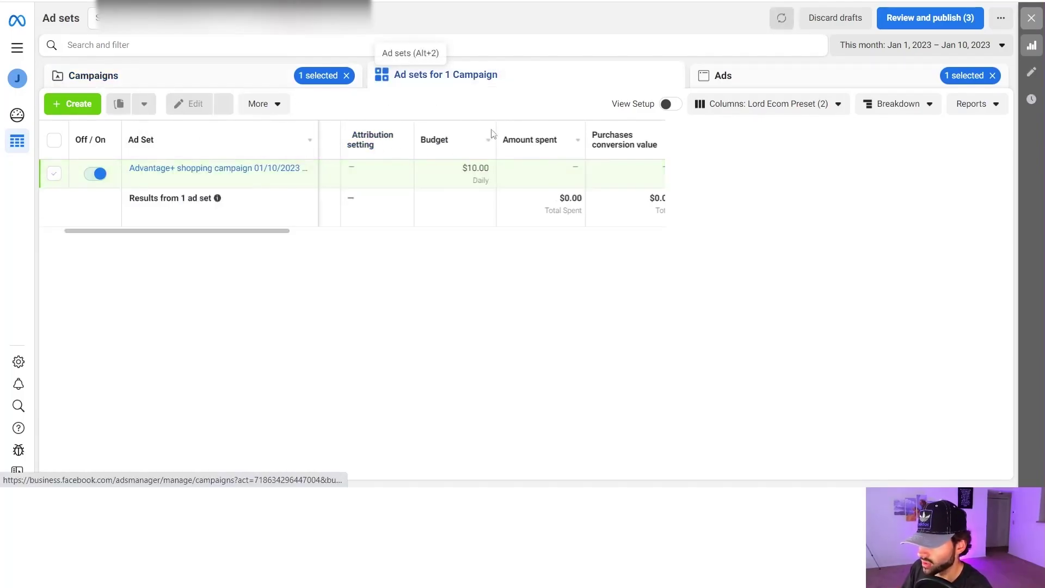
click(264, 81)
scroll(257, 267, right, 5)
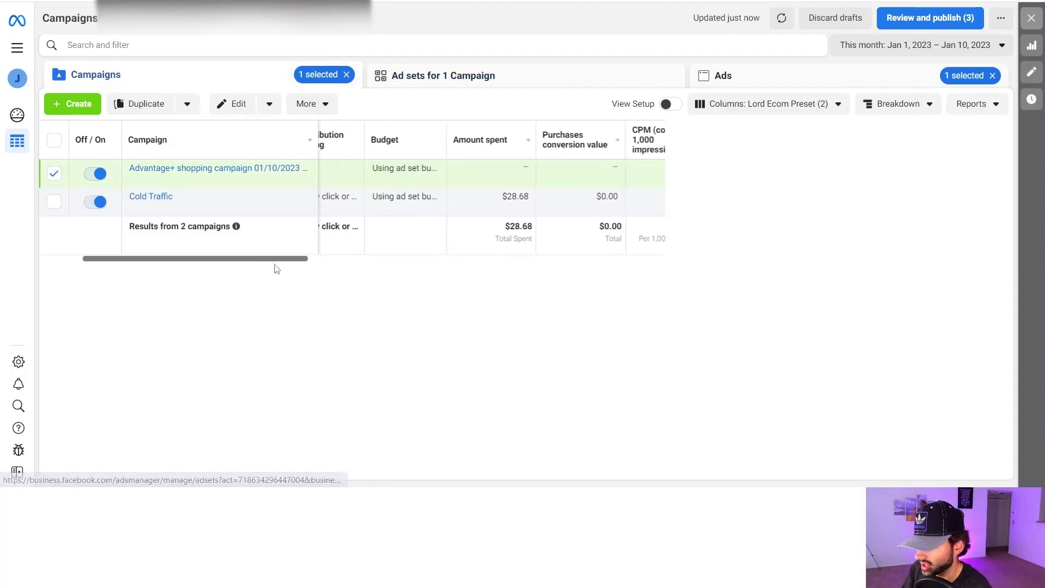
scroll(275, 272, right, 3)
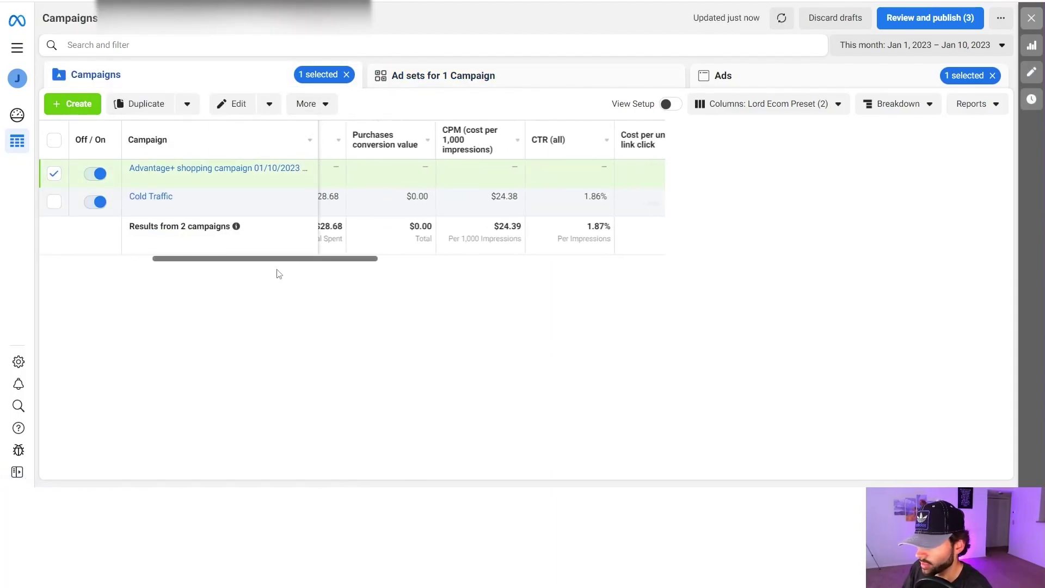
scroll(413, 168, left, 2)
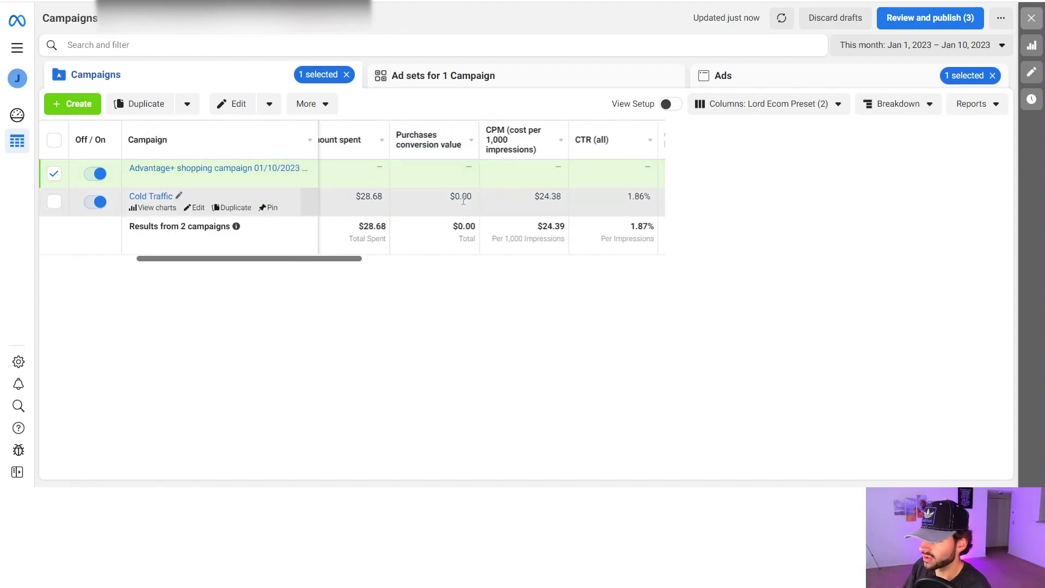
scroll(381, 229, right, 2)
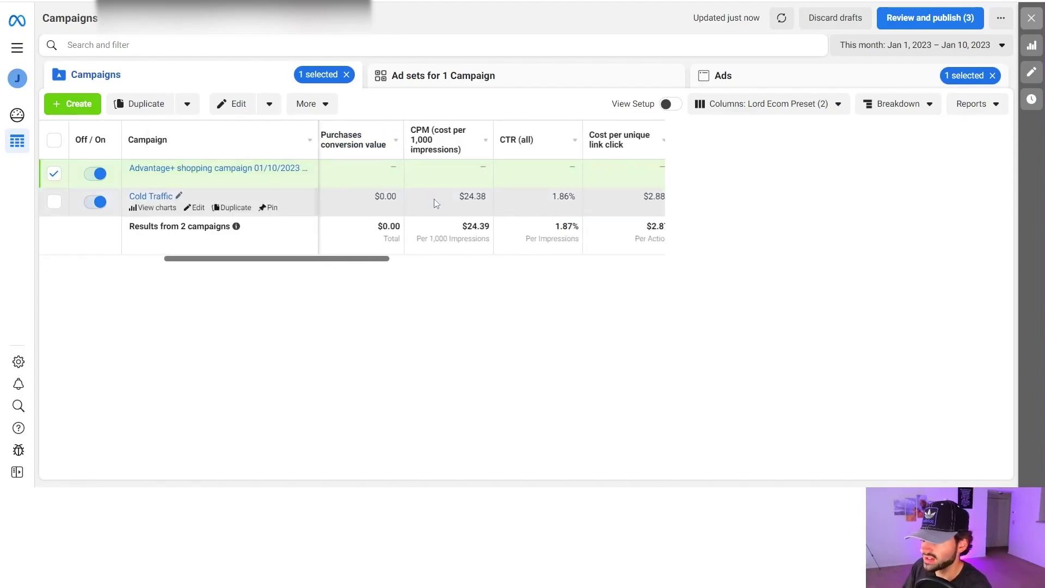
mouse_move(444, 156)
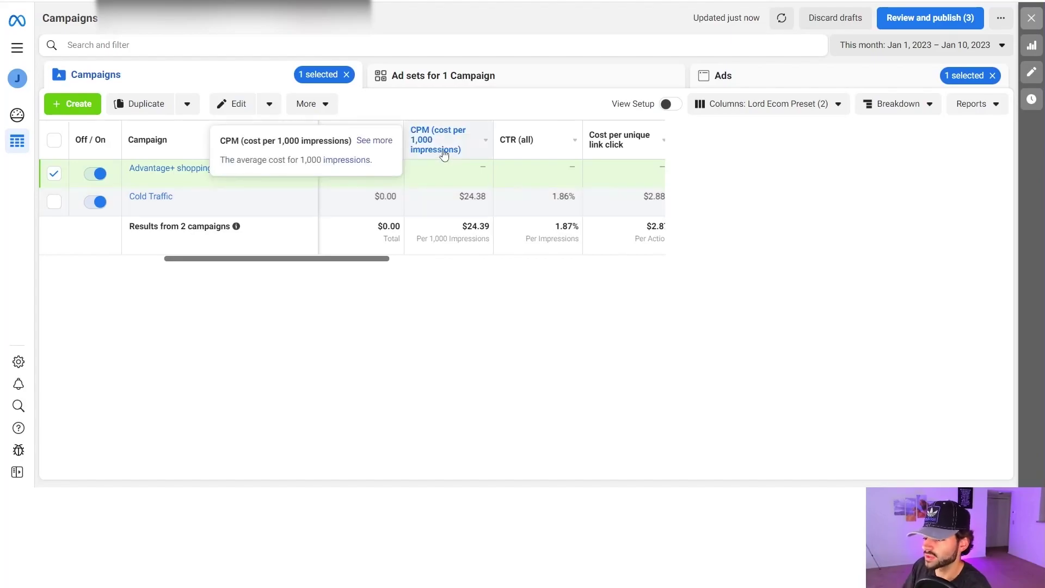
double_click(457, 200)
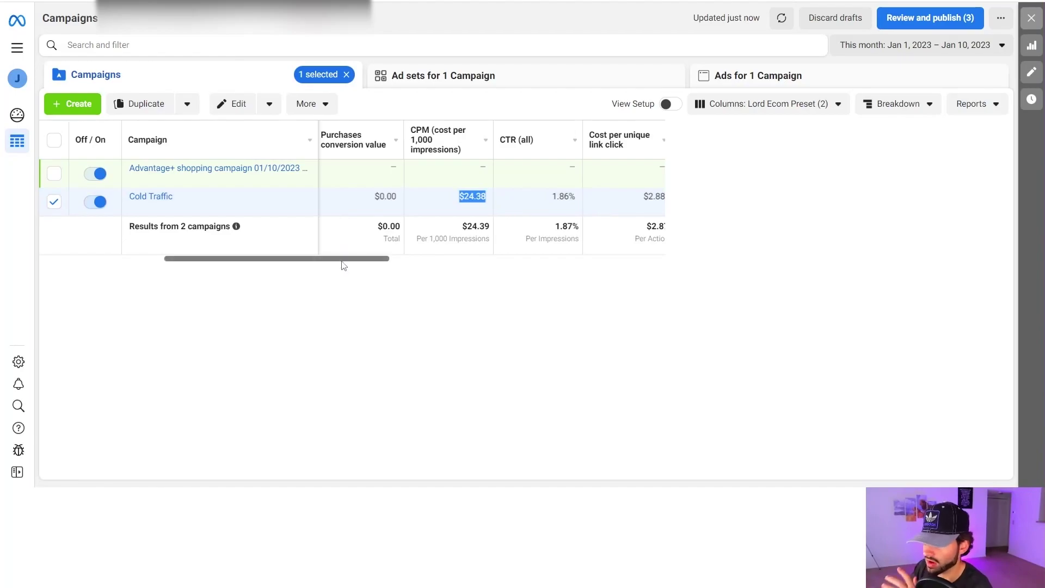
- Scroll the table right through the preset columns to Purchase ROAS, then move to the Ads table
drag(341, 260, 384, 267)
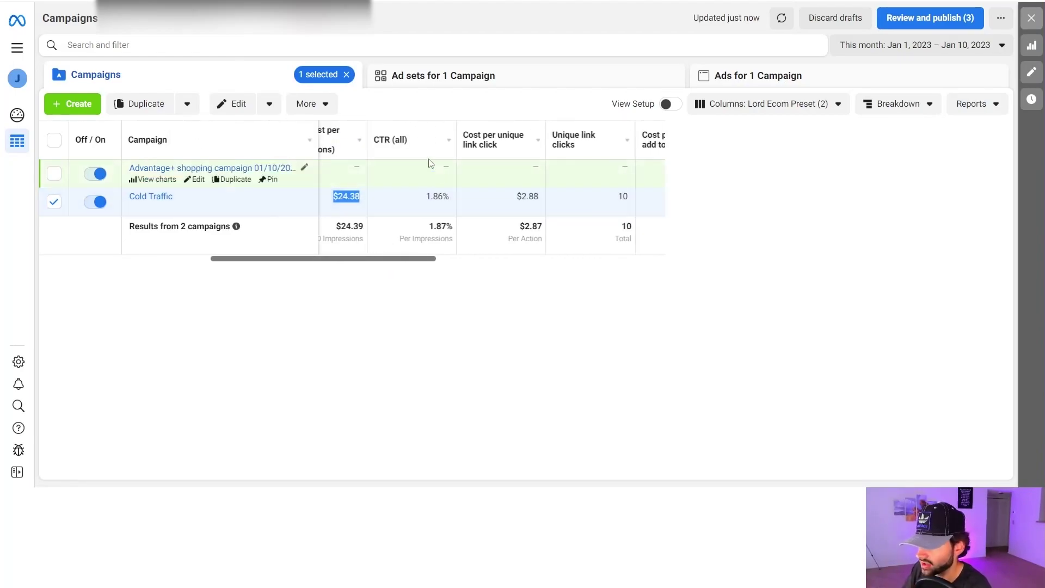
mouse_move(393, 143)
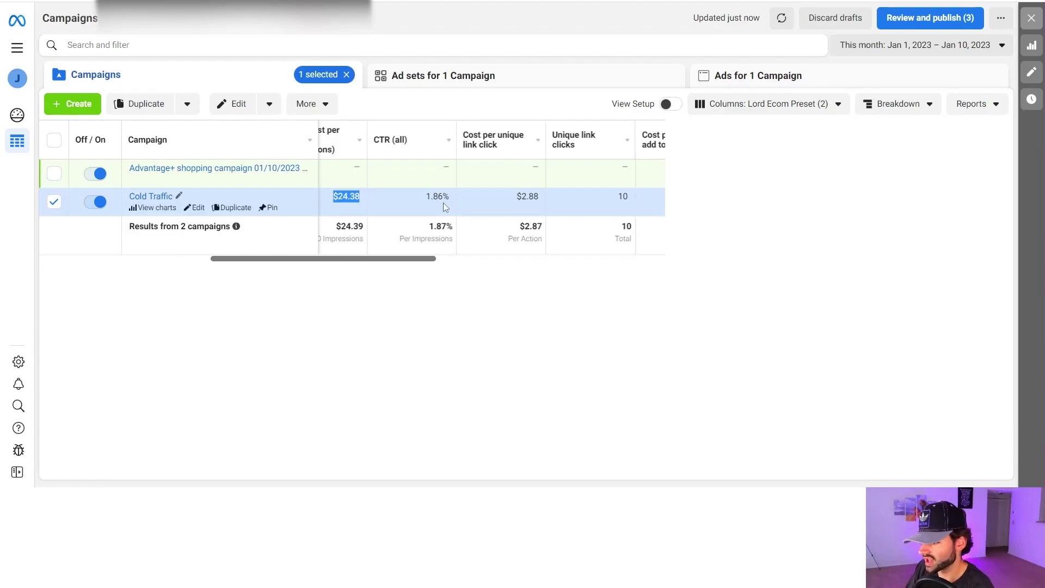
scroll(484, 221, right, 2)
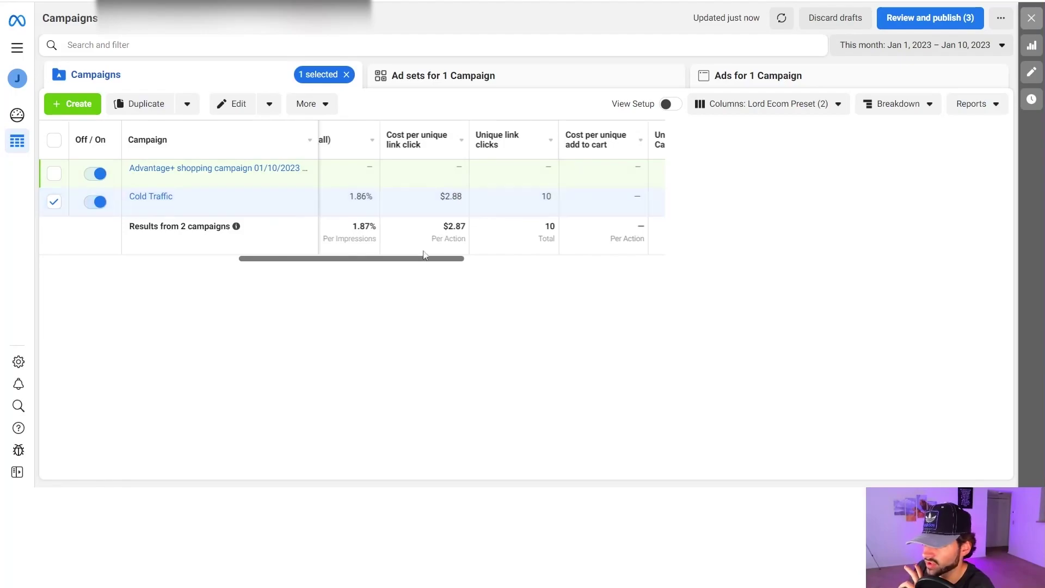
drag(451, 259, 477, 262)
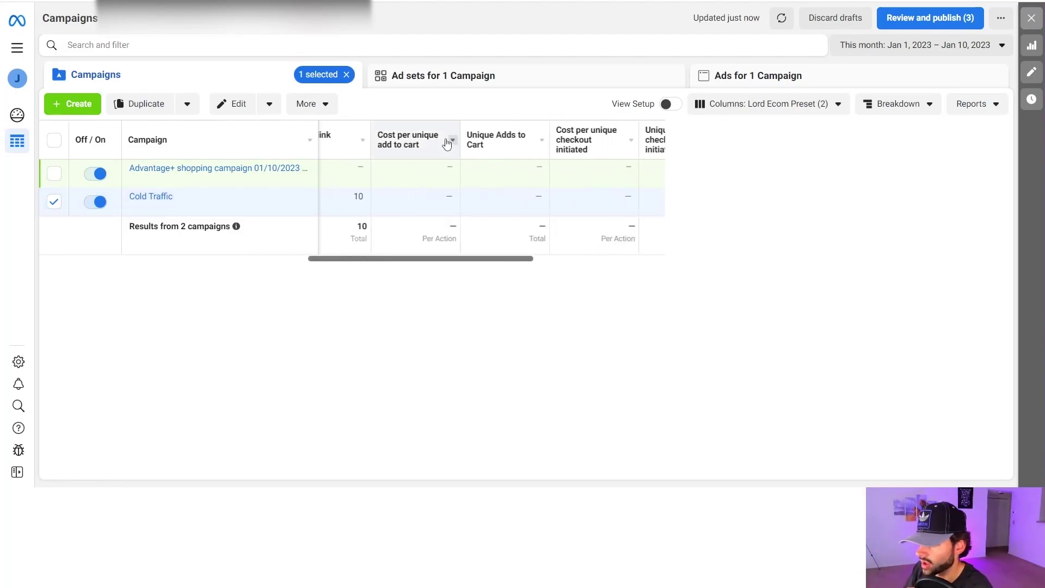
scroll(490, 163, right, 3)
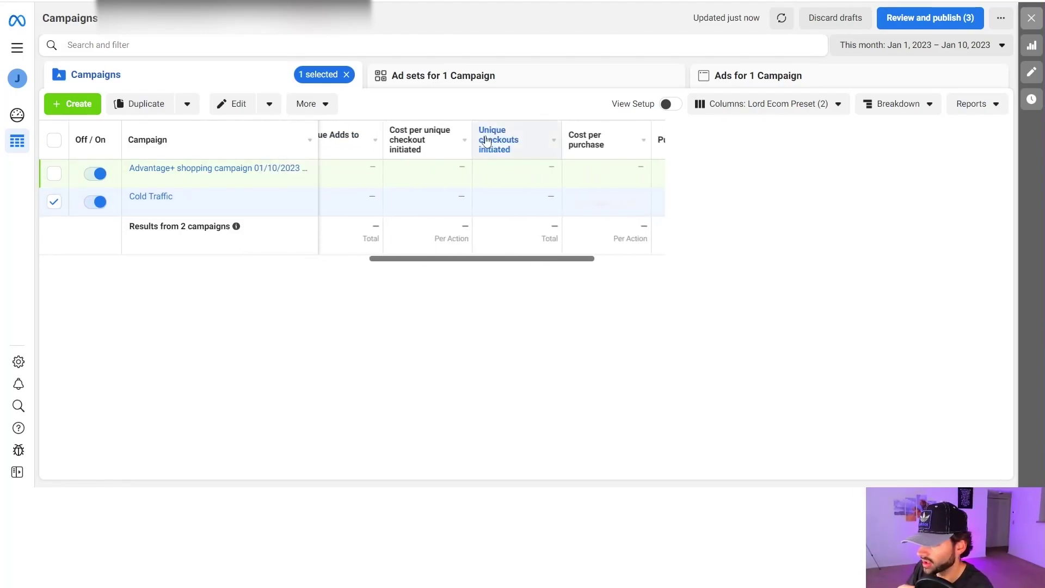
scroll(482, 270, right, 3)
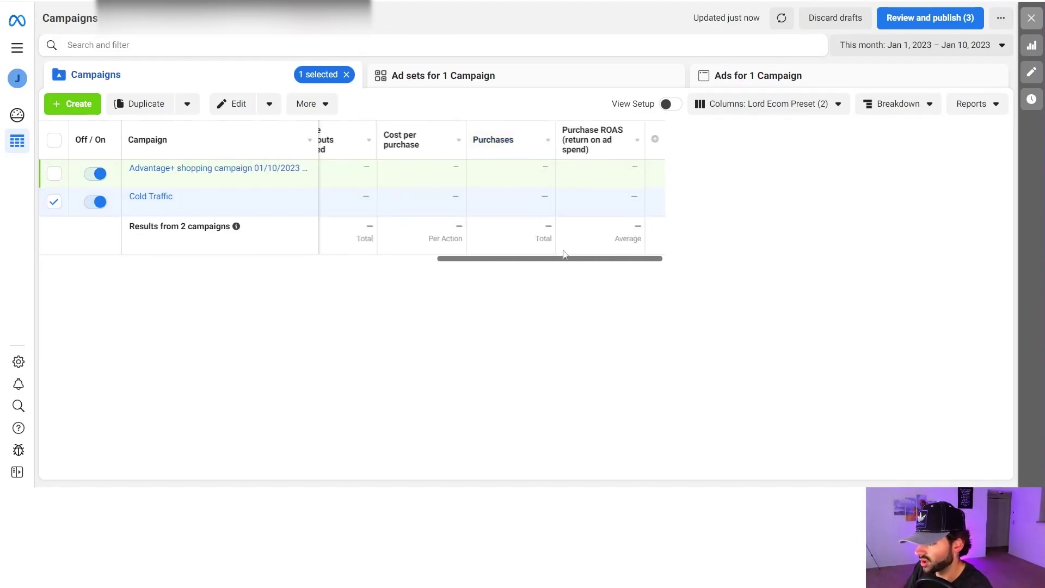
mouse_move(606, 145)
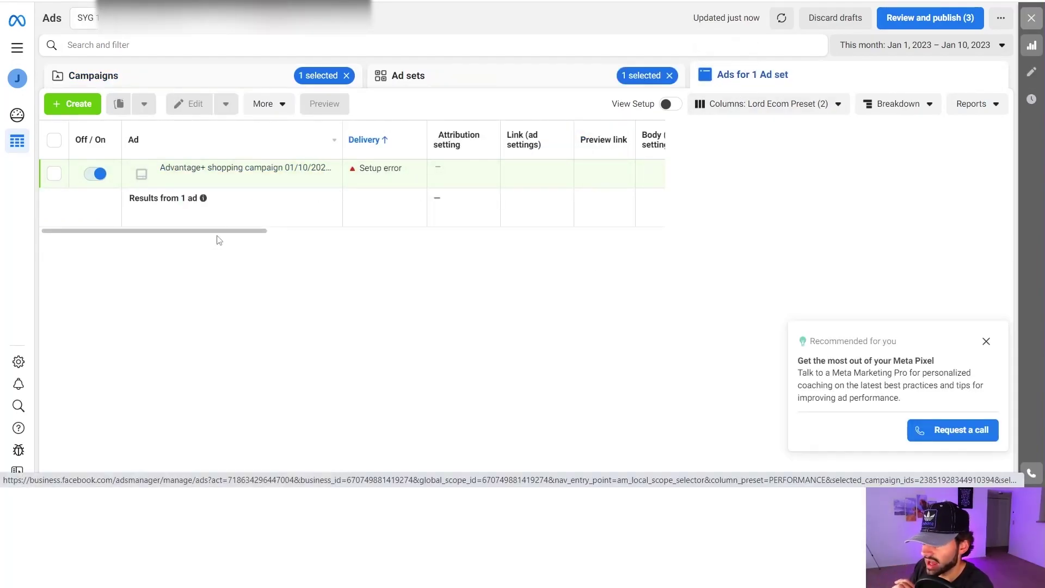
drag(218, 230, 265, 230)
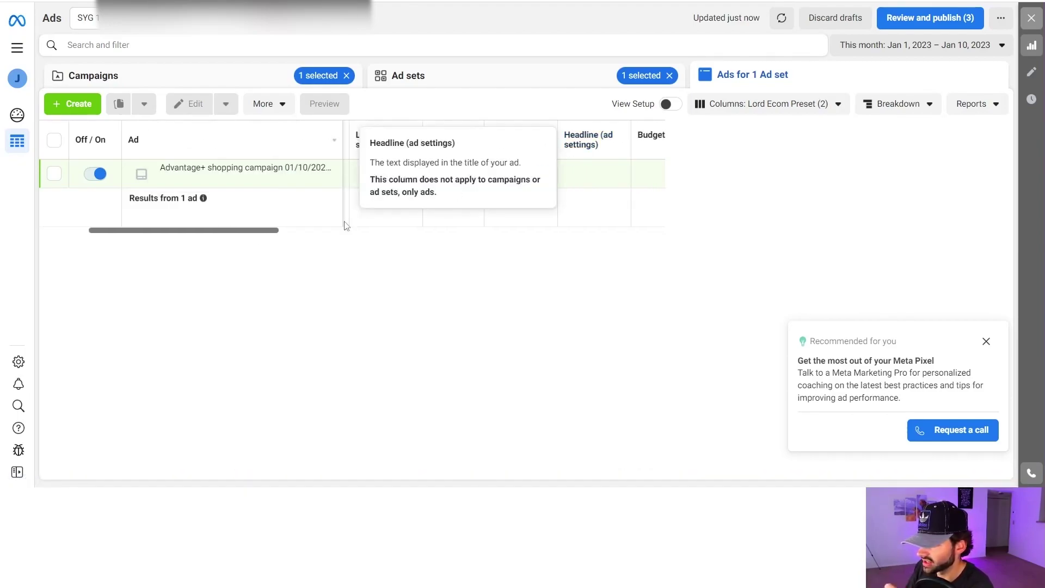
mouse_move(254, 231)
mouse_down()
mouse_move(289, 235)
mouse_move(258, 237)
mouse_up()
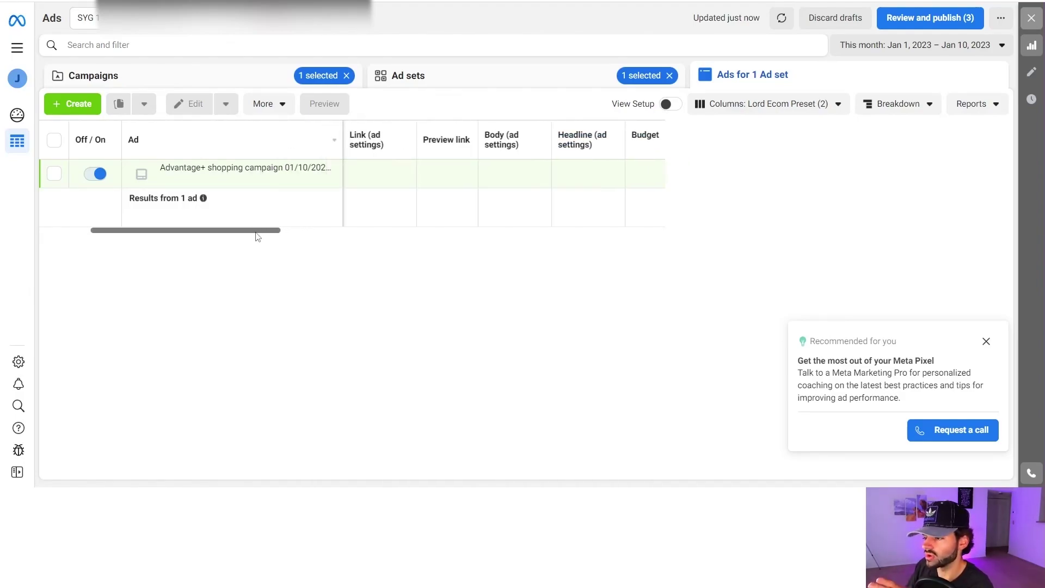